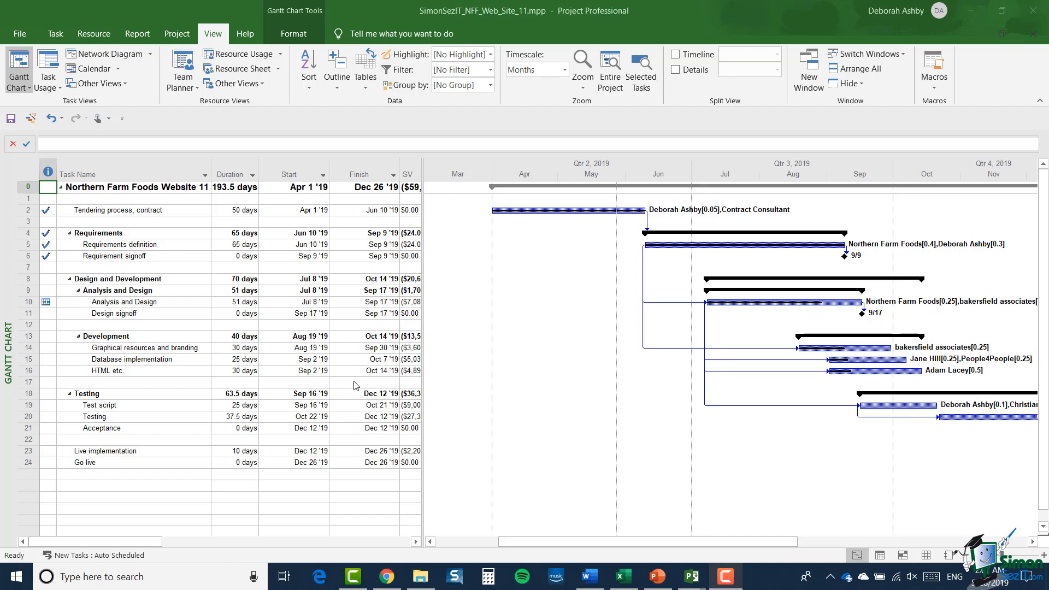
# - Browse the Reports dialog's In Progress, Getting Started, New Report, Recent and Dashboards categories, closing it without selecting a report
pyautogui.click(138, 36)
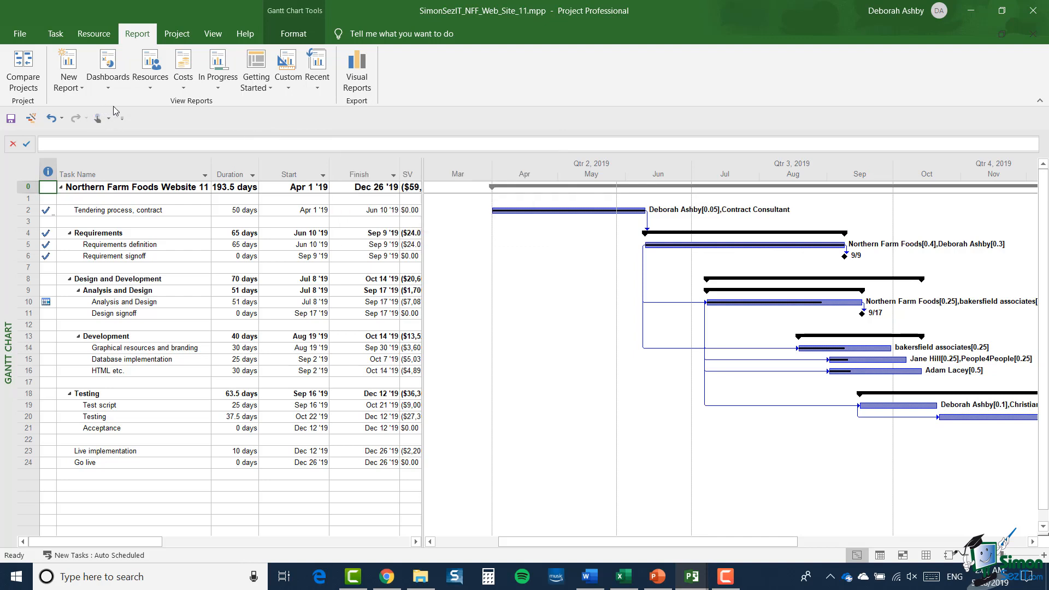
pyautogui.click(125, 87)
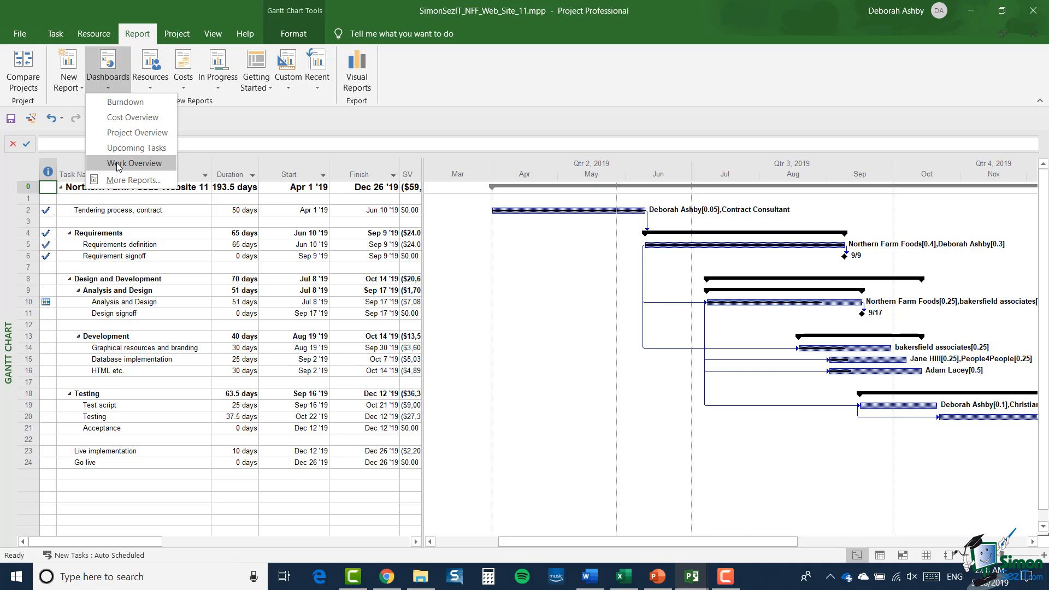
pyautogui.click(118, 181)
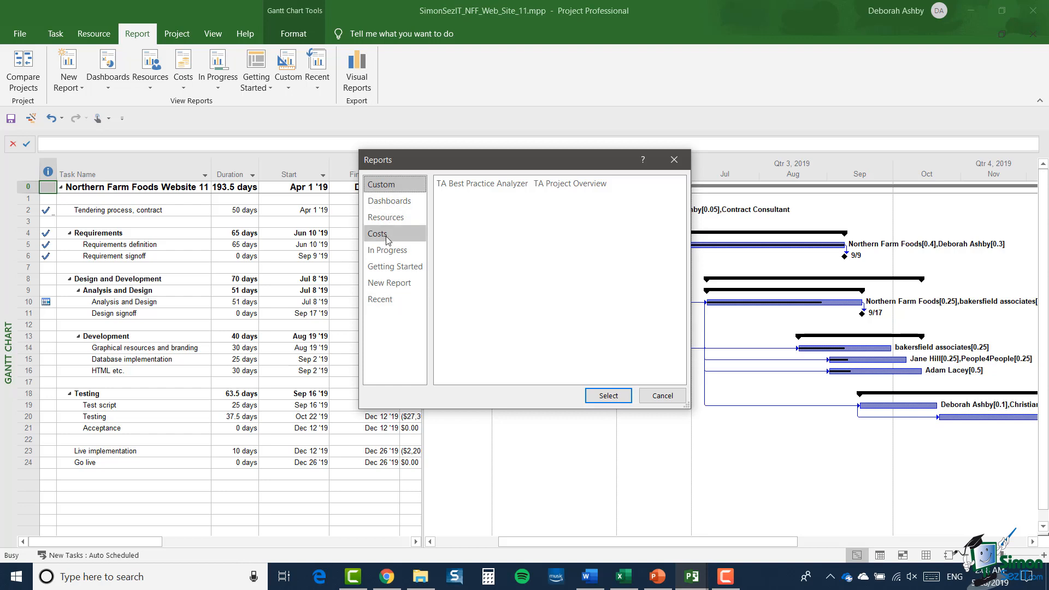
pyautogui.click(382, 252)
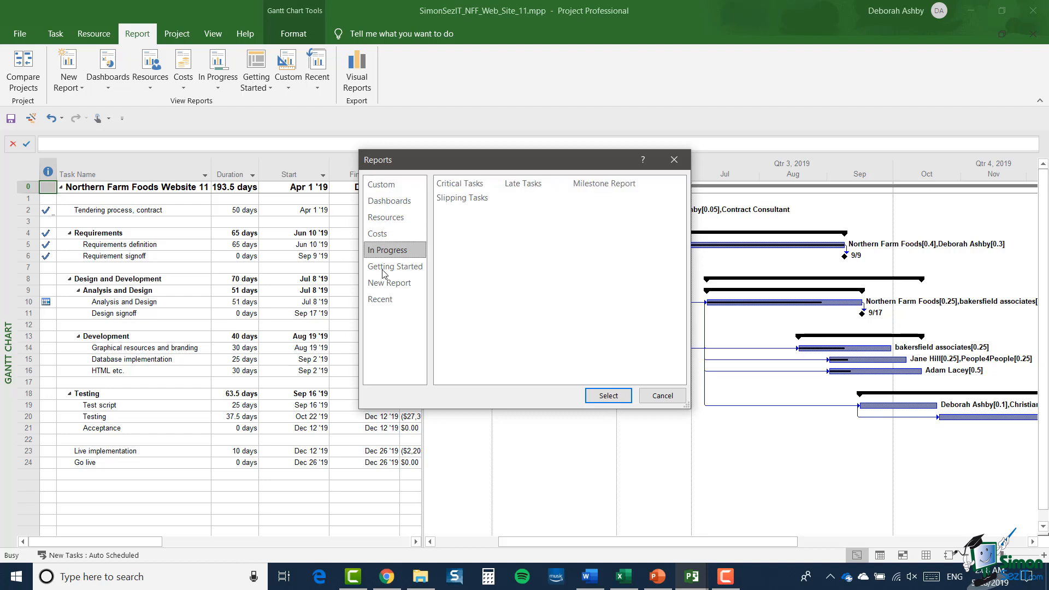
pyautogui.click(382, 271)
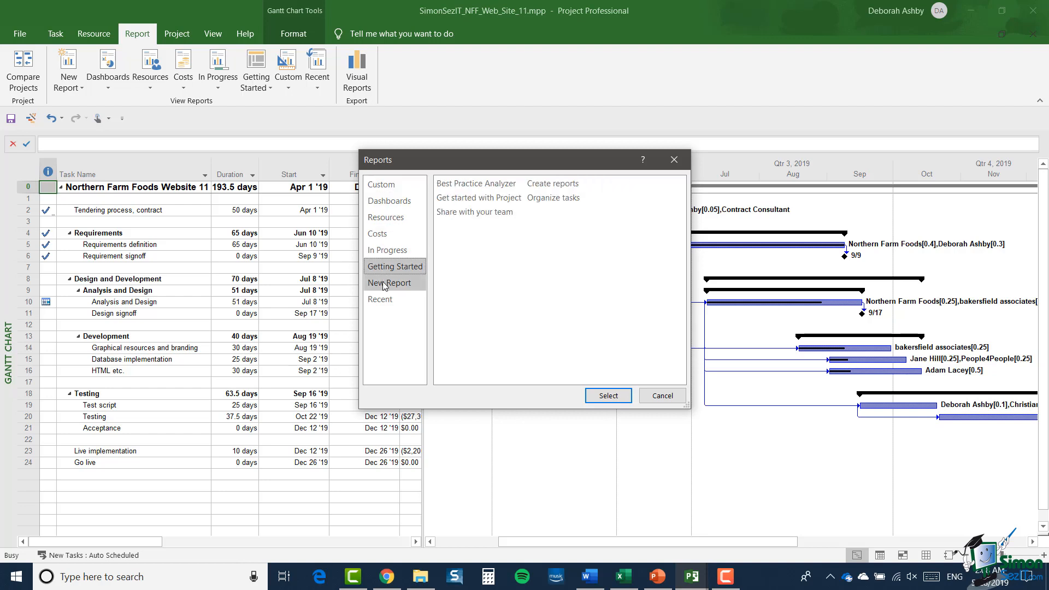
pyautogui.click(384, 285)
pyautogui.click(382, 302)
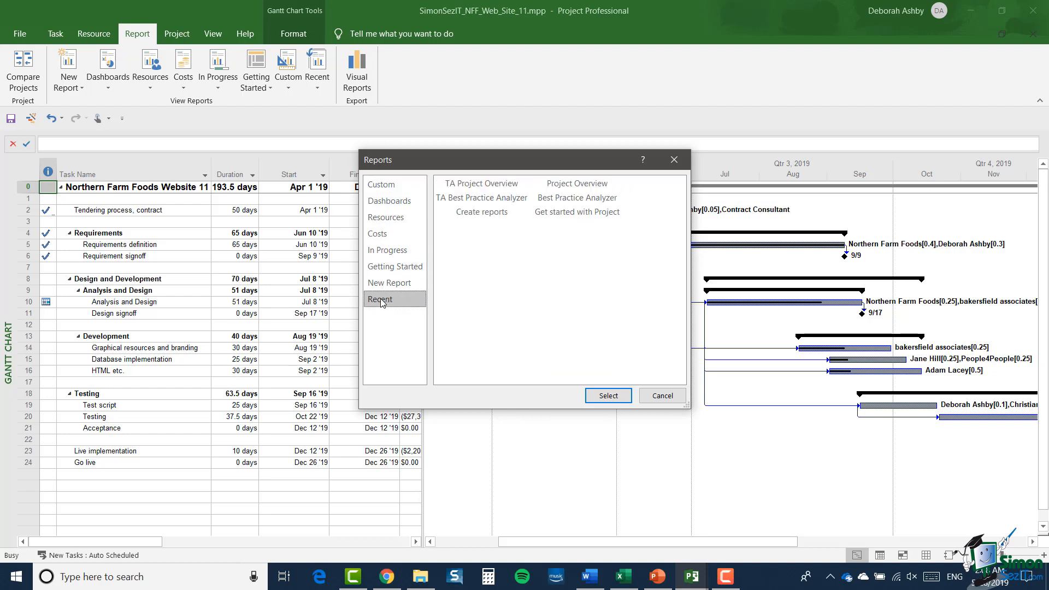
pyautogui.click(389, 200)
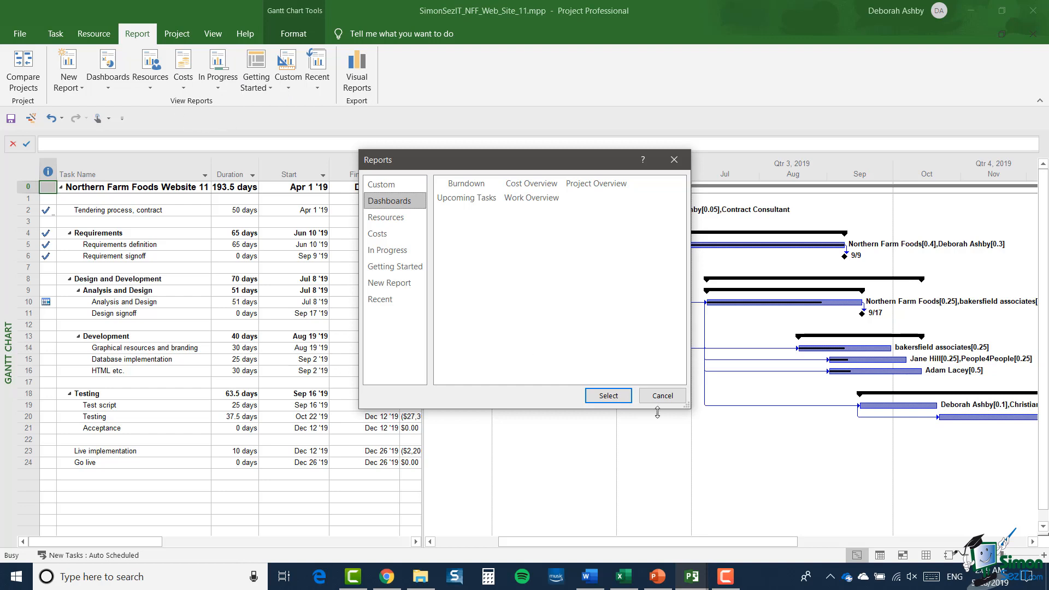
pyautogui.click(666, 398)
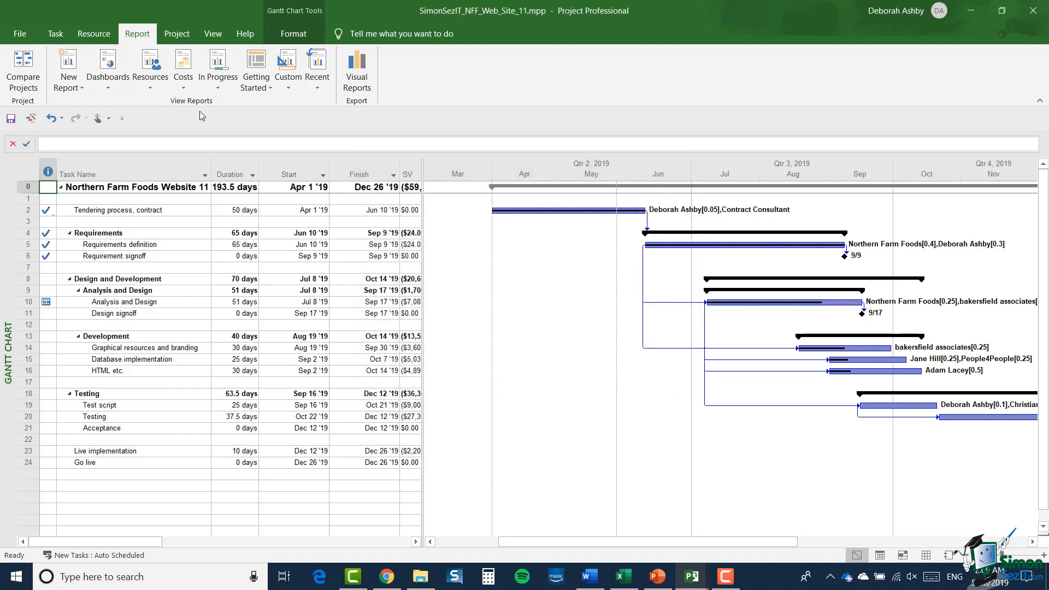
# - Look through the available resource reports, new report layouts, recent reports and custom reports
pyautogui.click(153, 87)
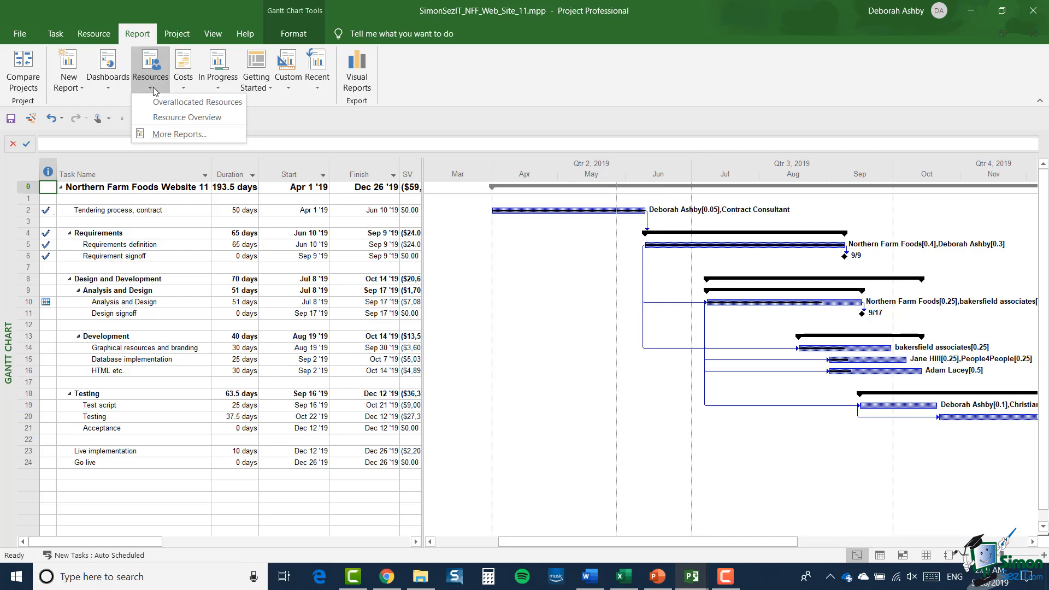
pyautogui.click(159, 134)
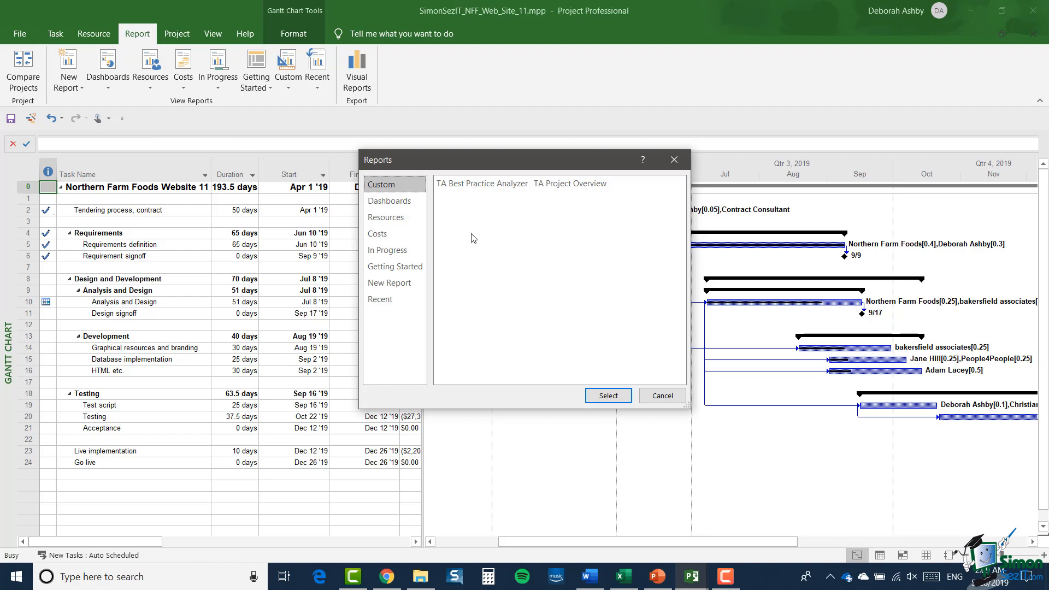
pyautogui.press('Escape')
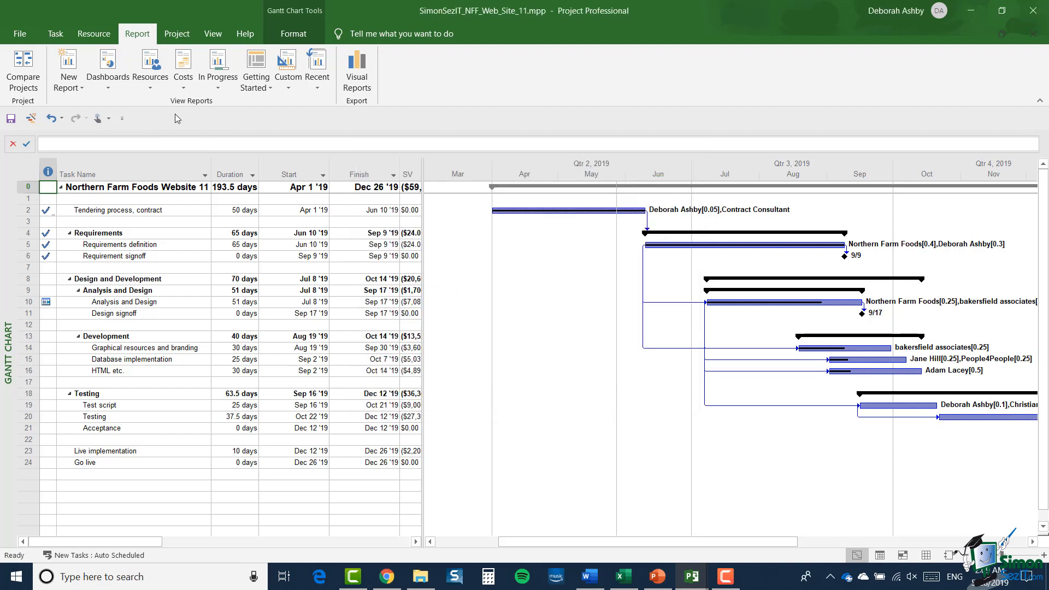
pyautogui.click(83, 89)
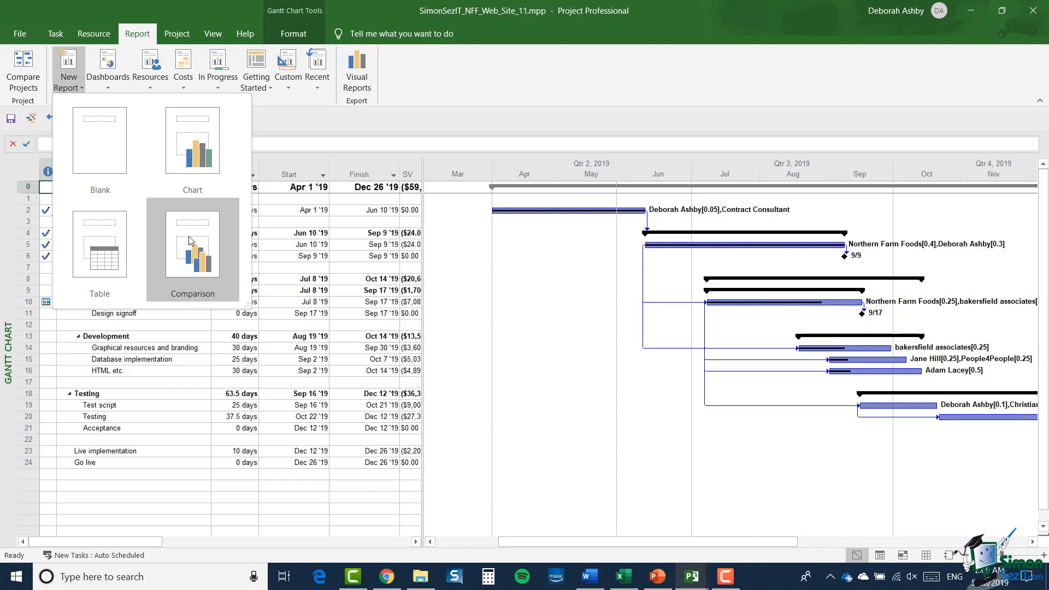
pyautogui.click(320, 89)
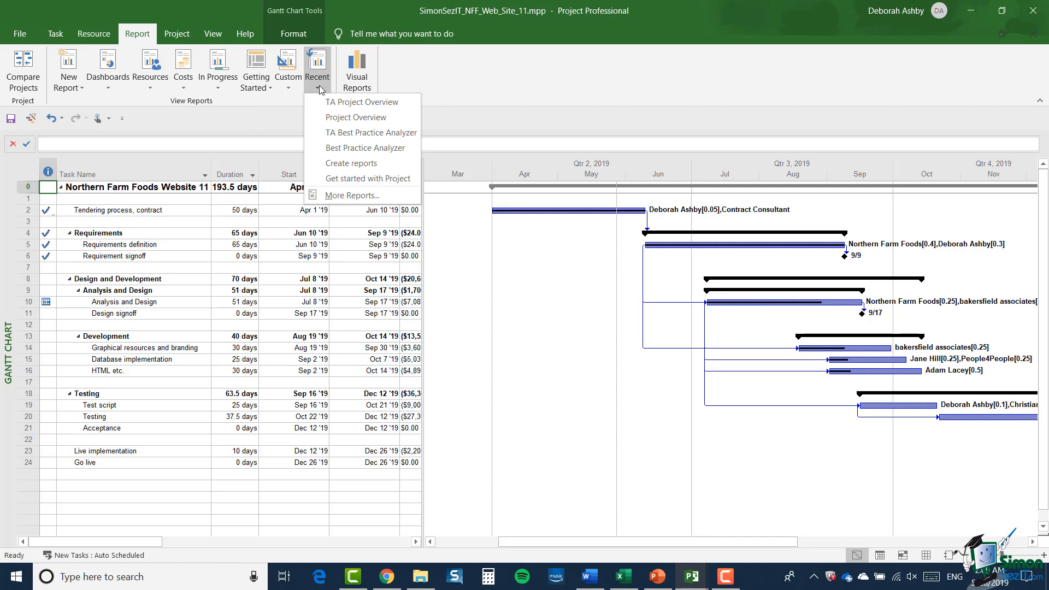
pyautogui.click(288, 90)
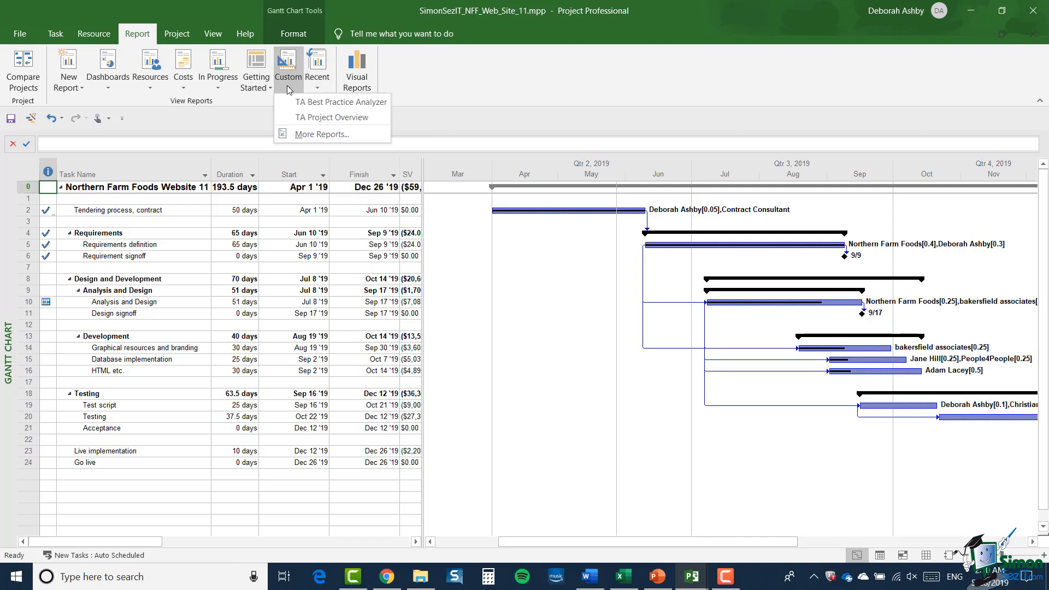
# - Open the Best Practice Analyzer report from the Getting Started reports and look over its contents
pyautogui.click(266, 84)
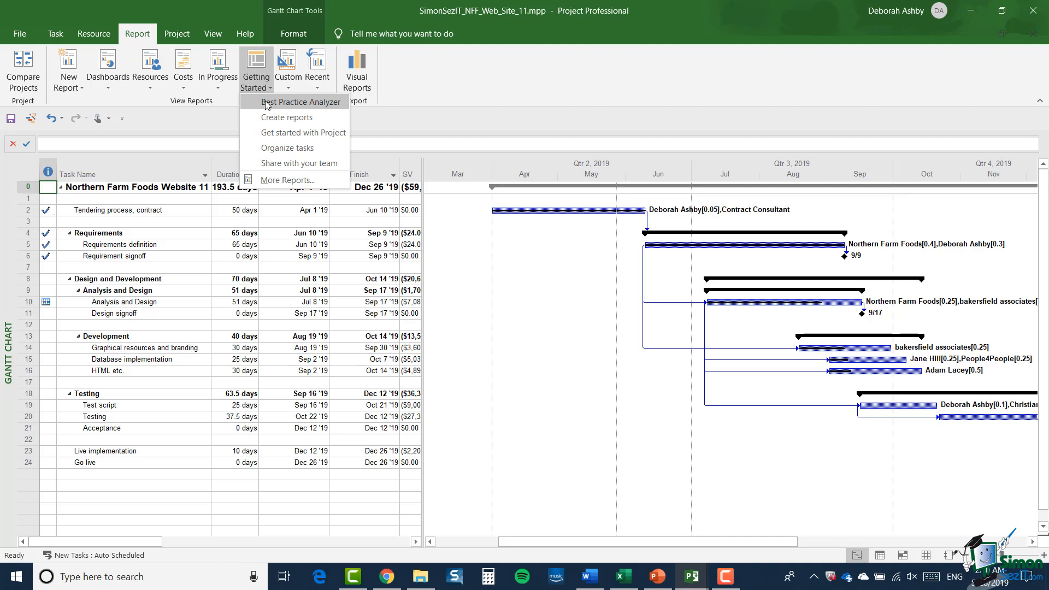
pyautogui.click(267, 102)
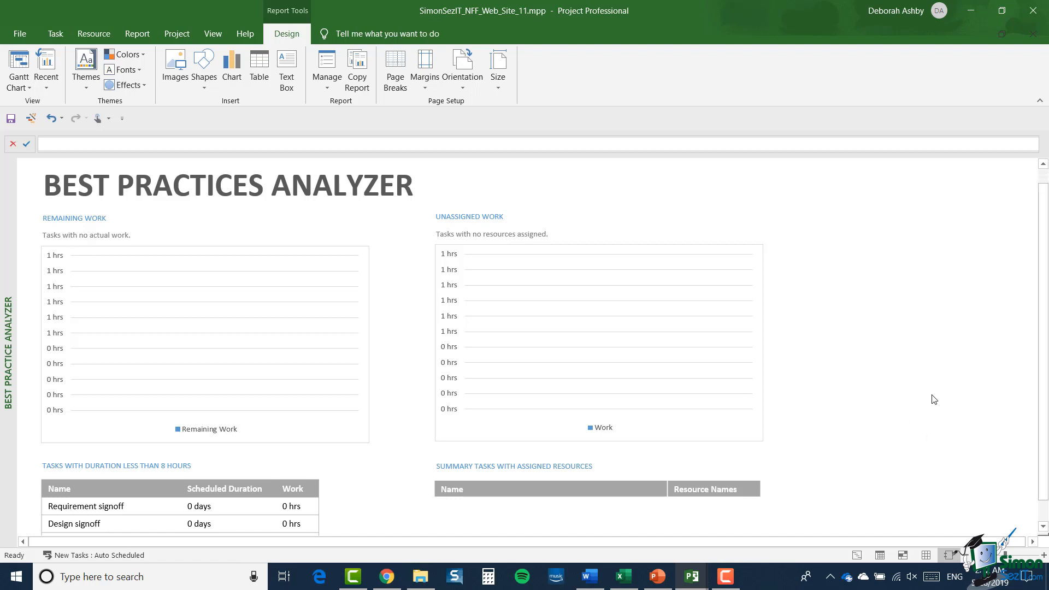
pyautogui.scroll(-4, 933, 399)
# - Apply the Ion theme to the Best Practice Analyzer report
pyautogui.click(90, 89)
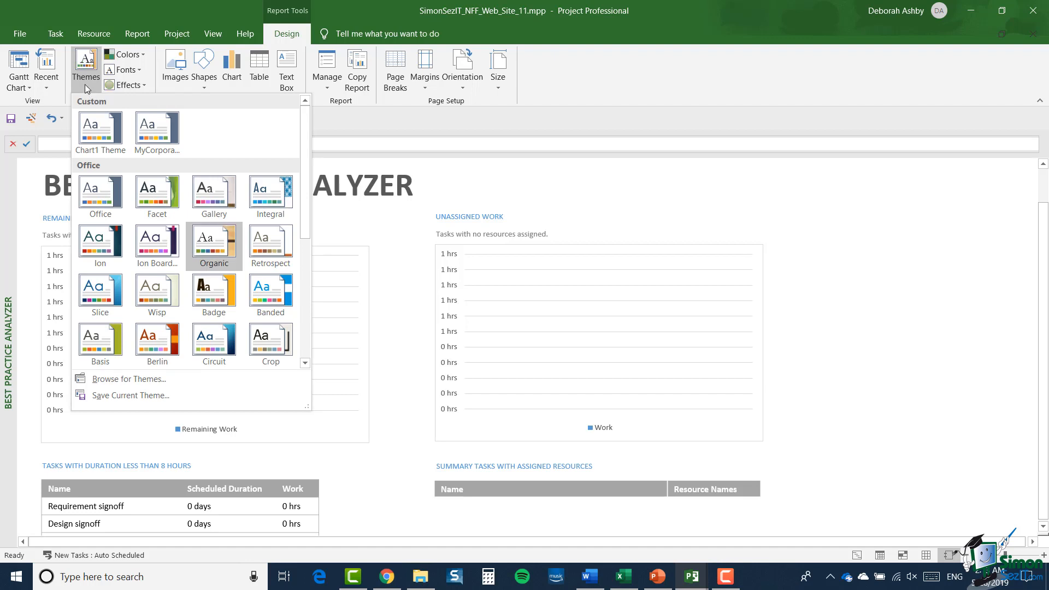
pyautogui.click(103, 252)
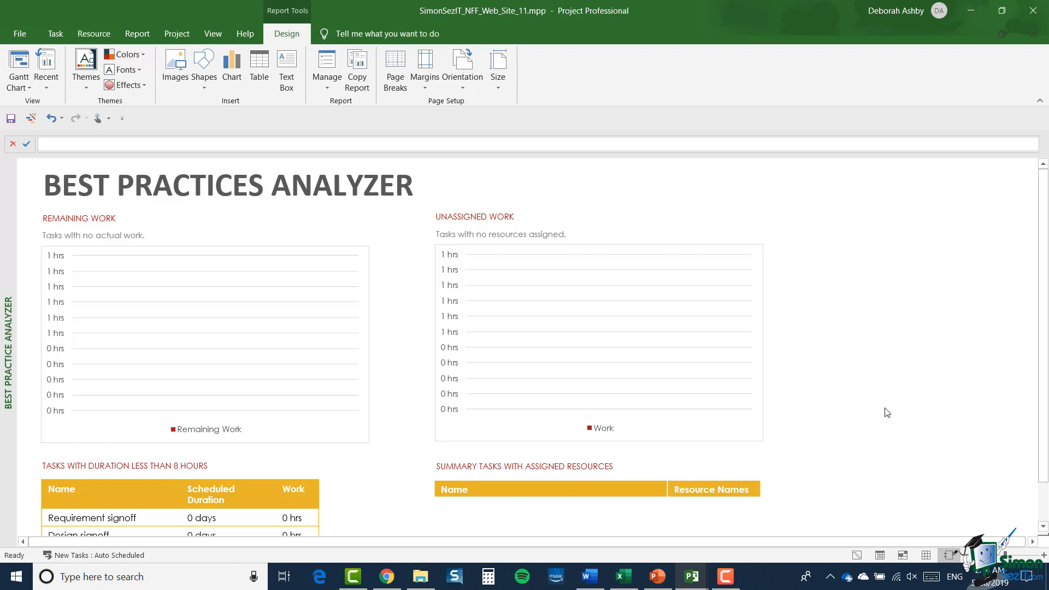
# - Examine the report's theme color, shape, report management, copying, paper size, orientation and margin options without changing its layout
pyautogui.click(130, 58)
pyautogui.click(285, 121)
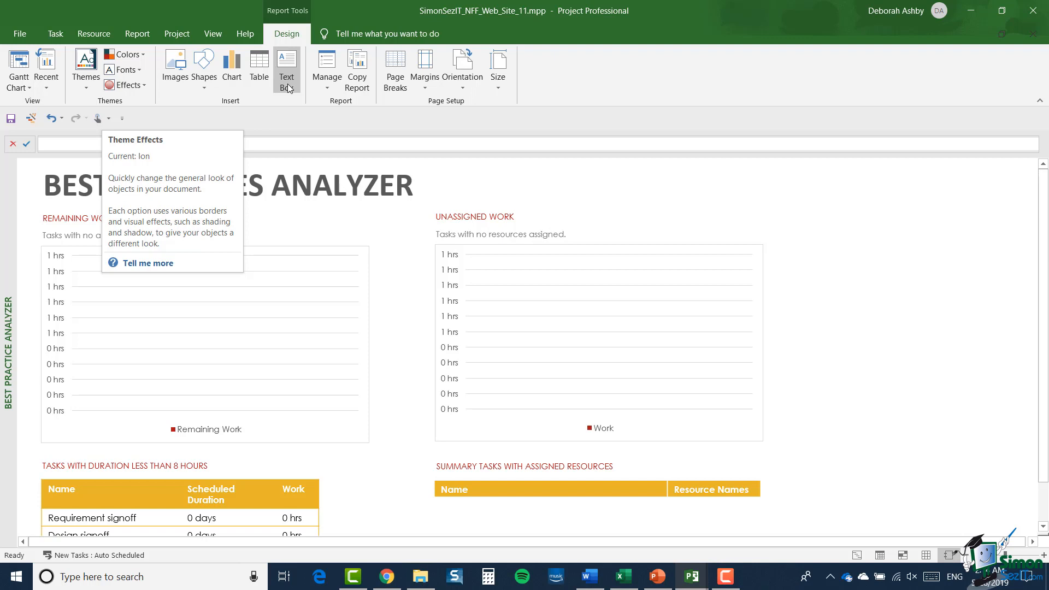
pyautogui.click(205, 86)
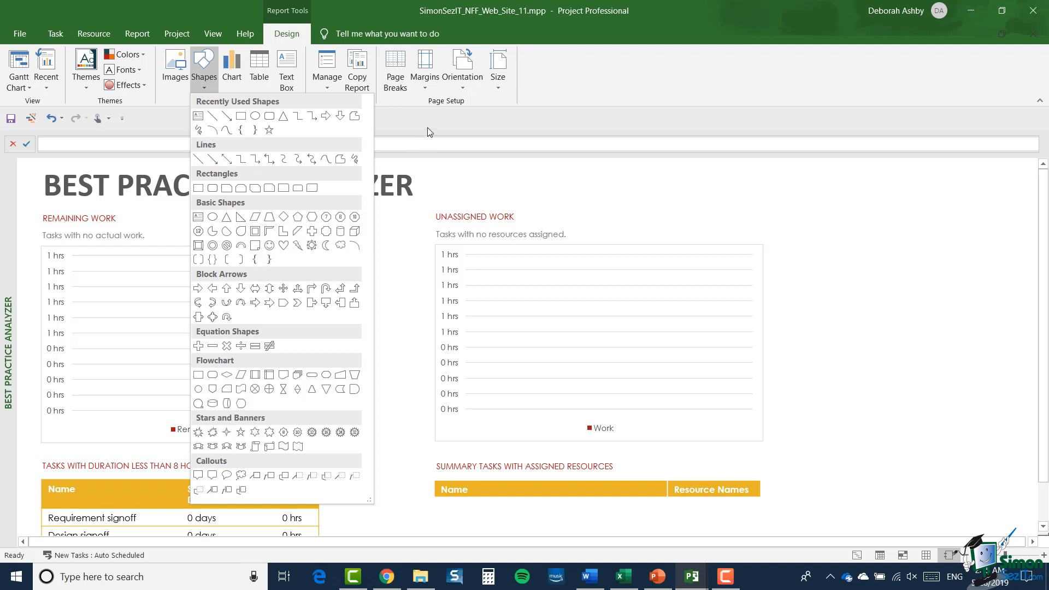
pyautogui.click(347, 128)
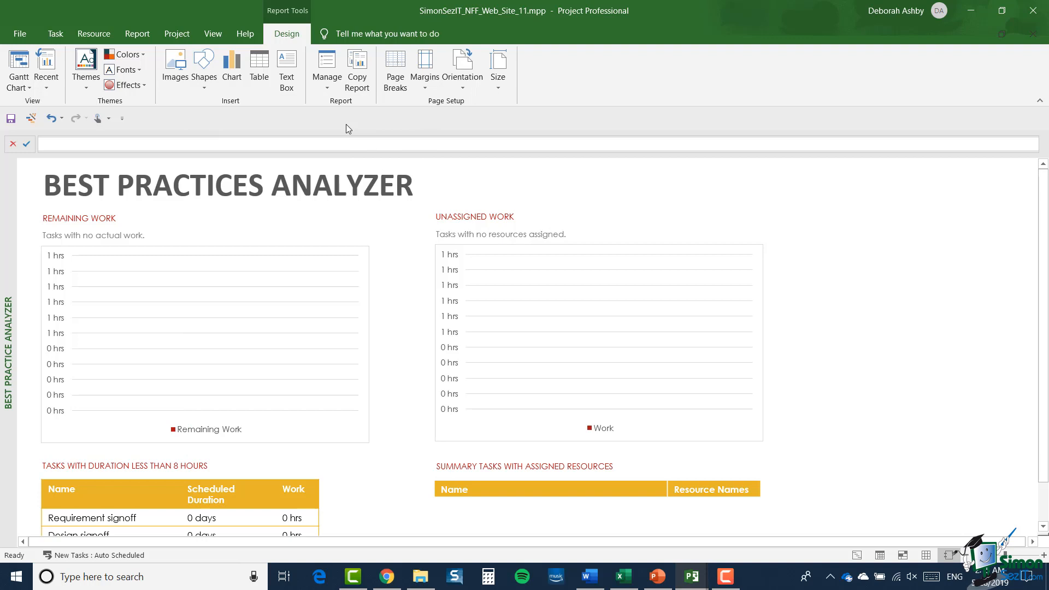
pyautogui.click(331, 87)
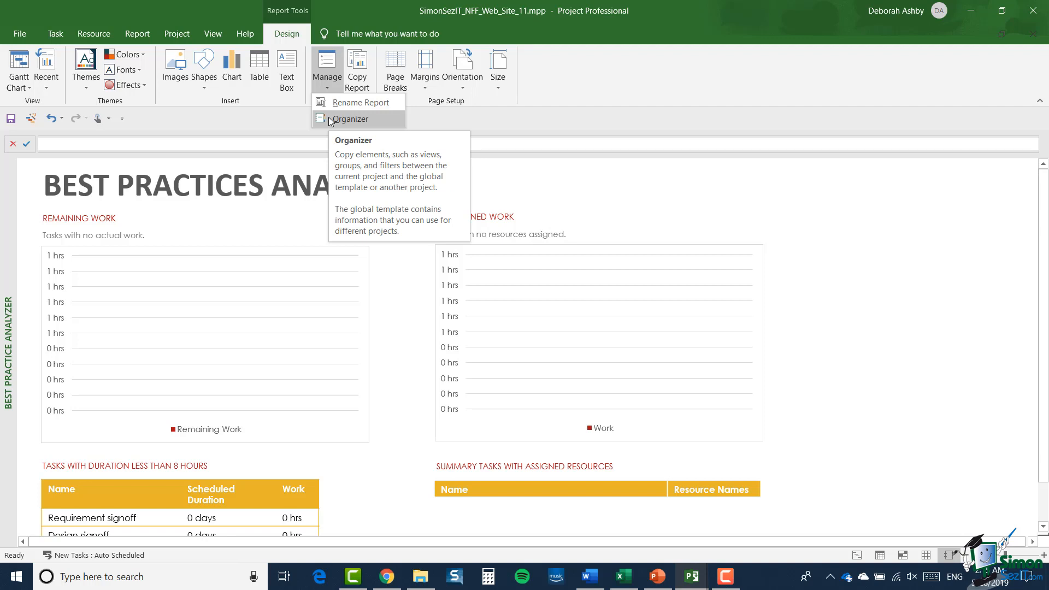
pyautogui.click(495, 129)
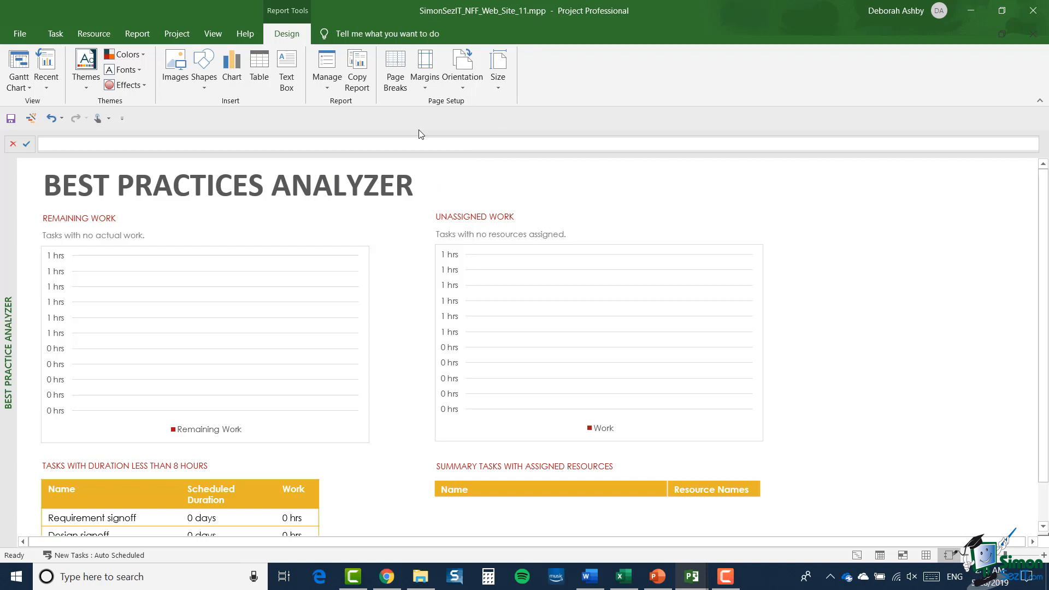
pyautogui.click(355, 79)
pyautogui.click(498, 89)
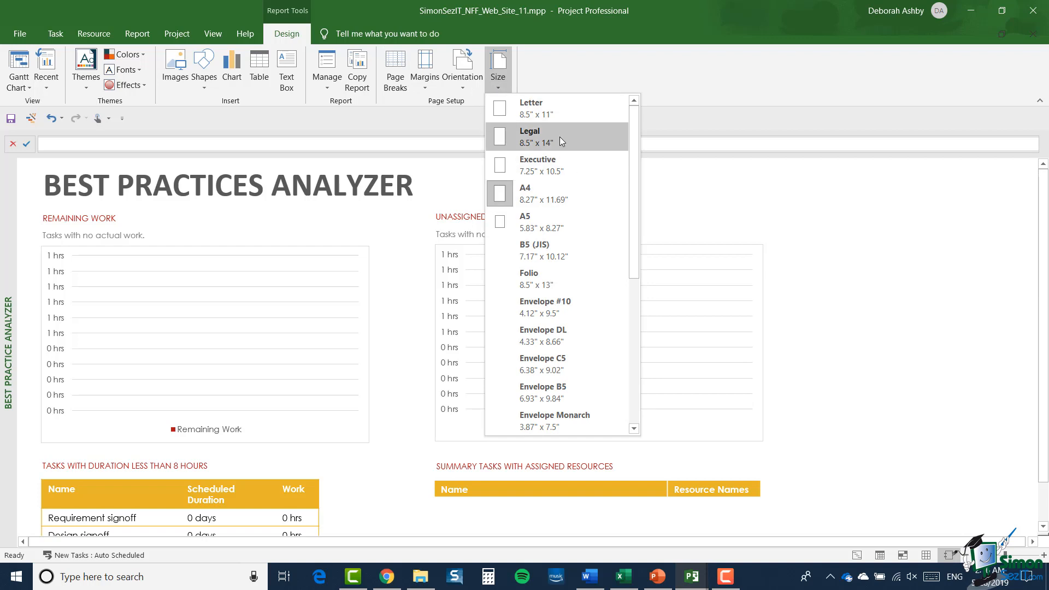
pyautogui.click(687, 110)
pyautogui.click(467, 87)
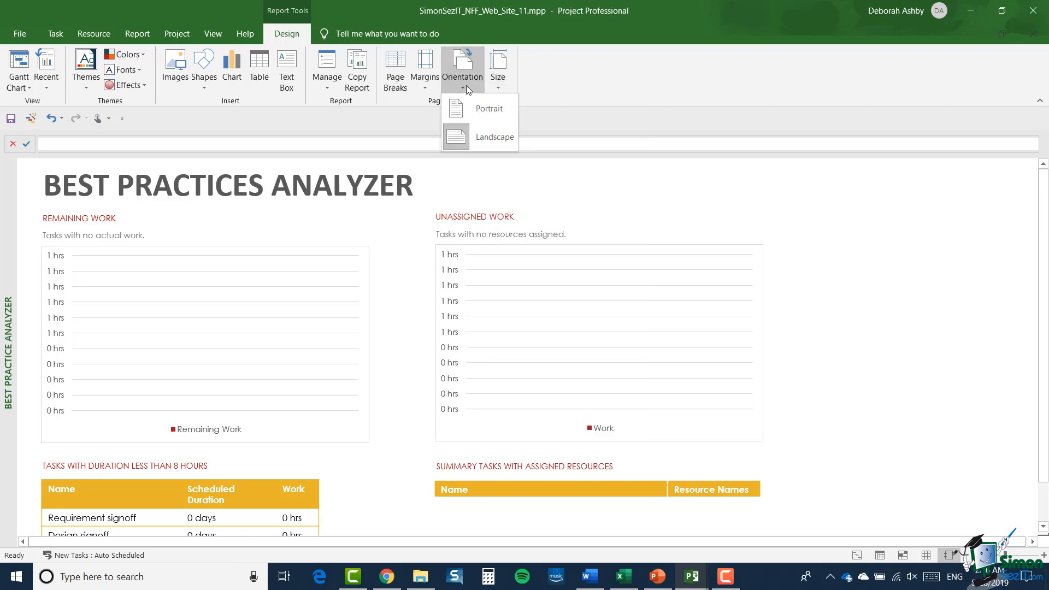
pyautogui.click(563, 125)
pyautogui.click(425, 87)
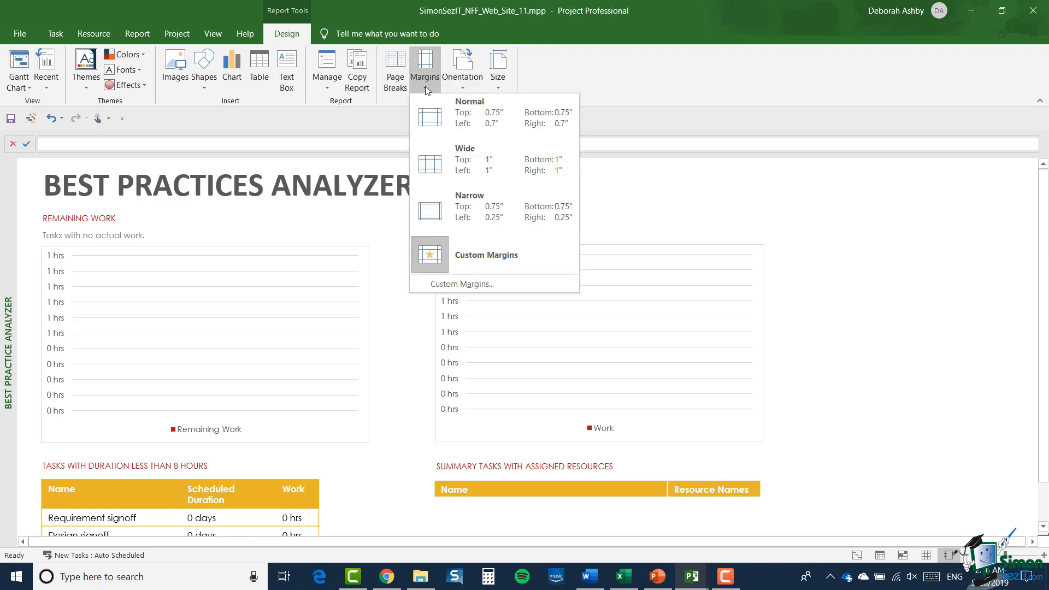
pyautogui.click(382, 141)
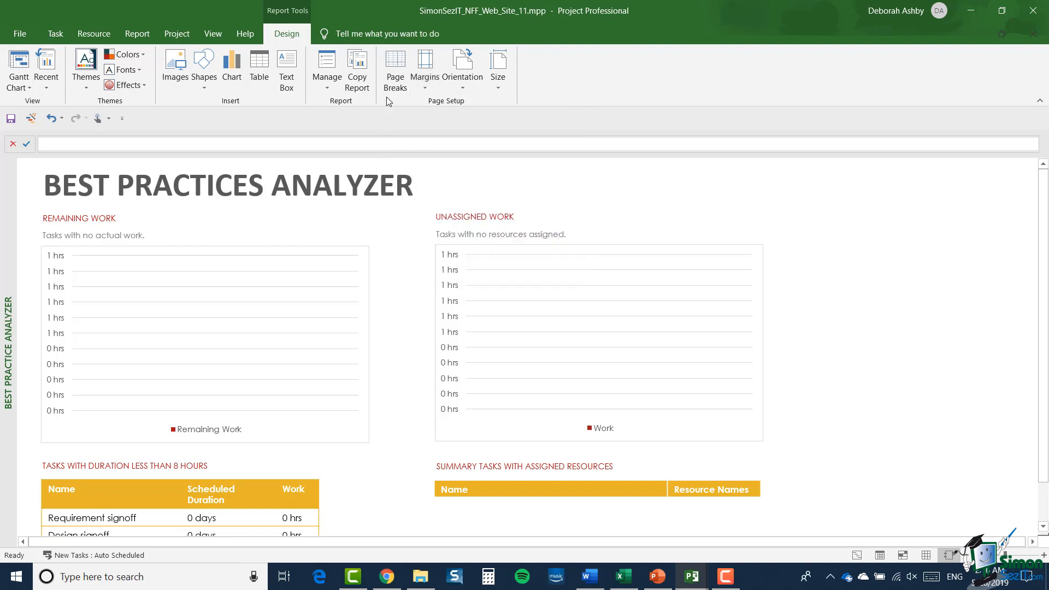
# - Show page breaks on the report and rename it DA Best Practice Analyzer
pyautogui.click(396, 77)
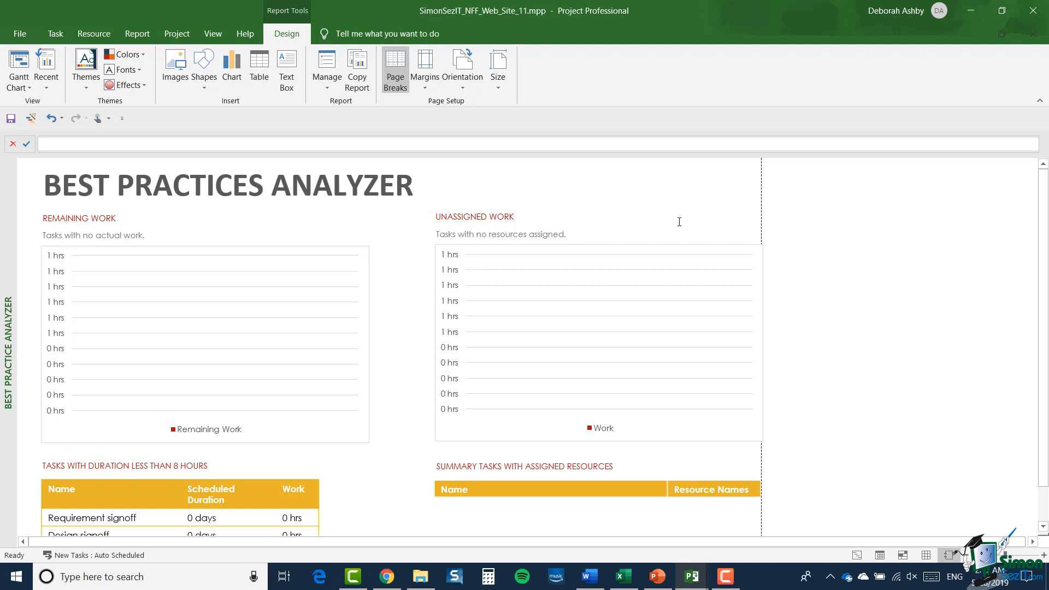
pyautogui.click(329, 83)
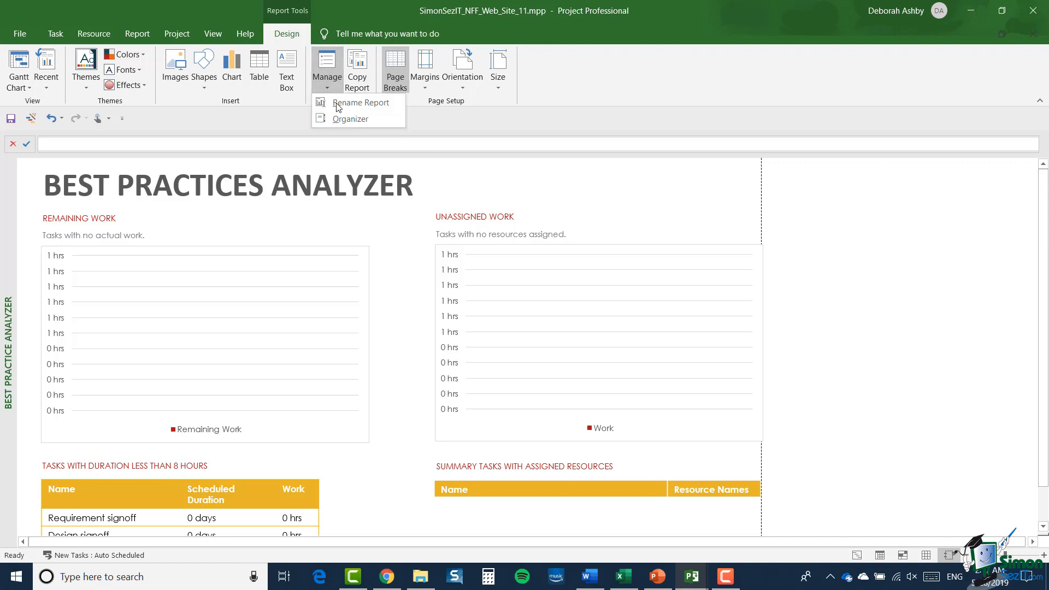
pyautogui.click(347, 101)
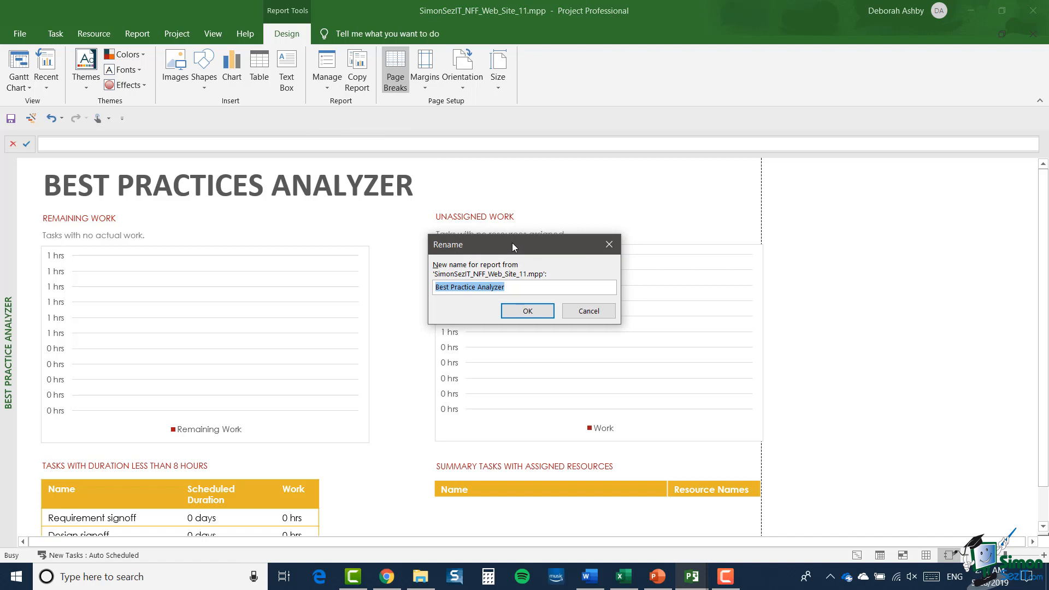
pyautogui.moveTo(512, 242); pyautogui.dragTo(486, 235)
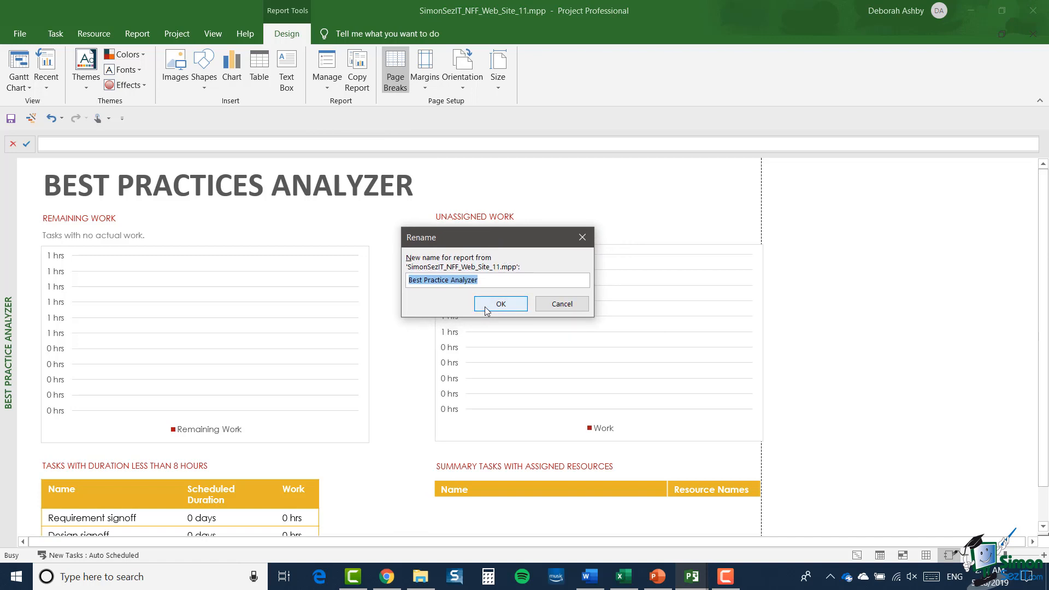
pyautogui.write('DA Best ')
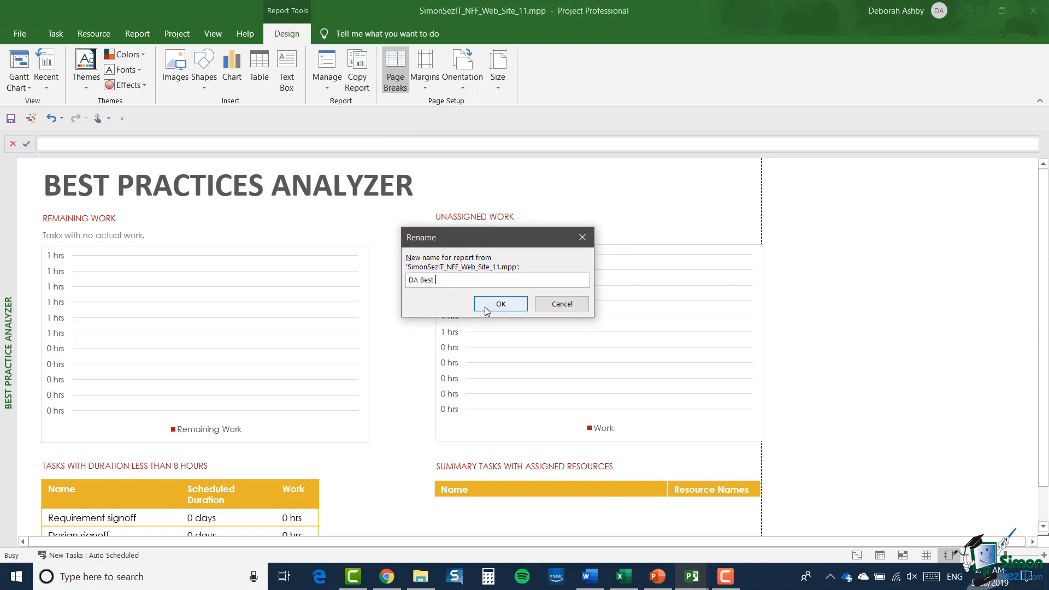
pyautogui.write('Practice Analyzer')
pyautogui.click(487, 311)
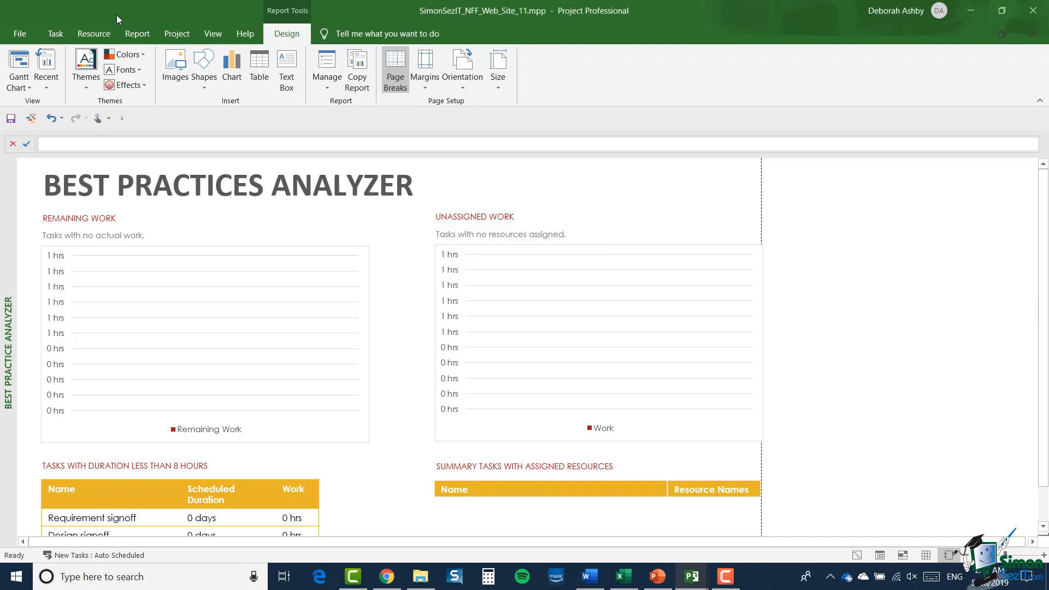
# - Check the list of custom reports for DA Best Practice Analyzer
pyautogui.click(140, 37)
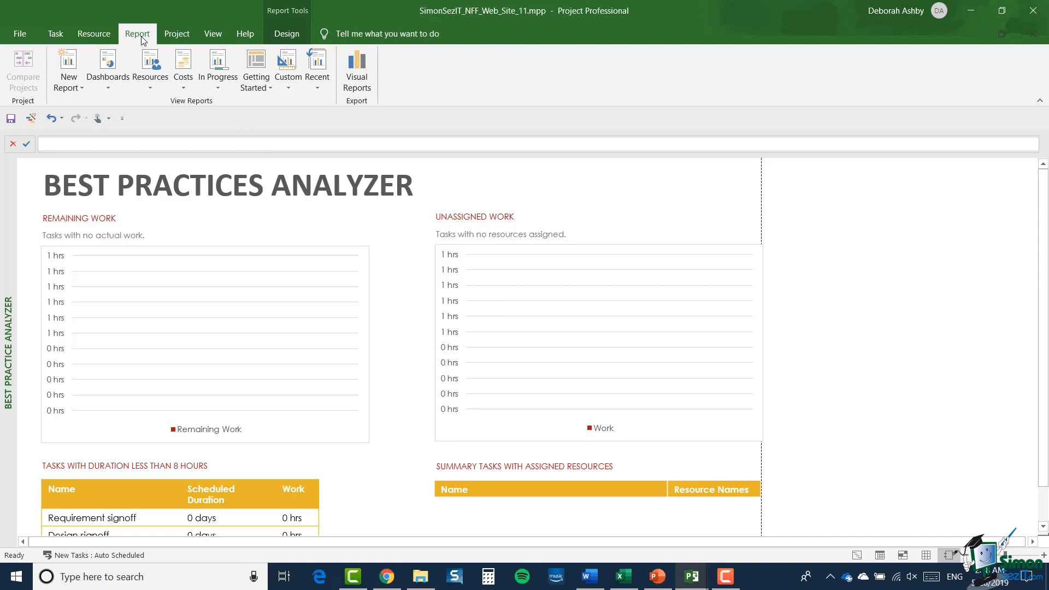
pyautogui.click(292, 85)
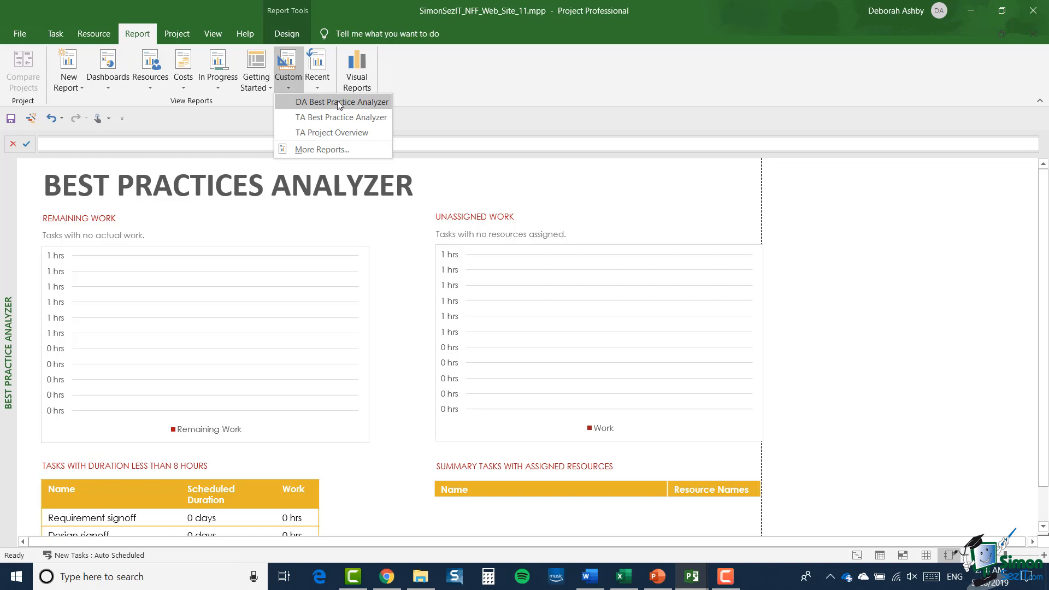
# - Try the Office theme on the DA Best Practice Analyzer report and apply the Facet theme instead
pyautogui.click(432, 102)
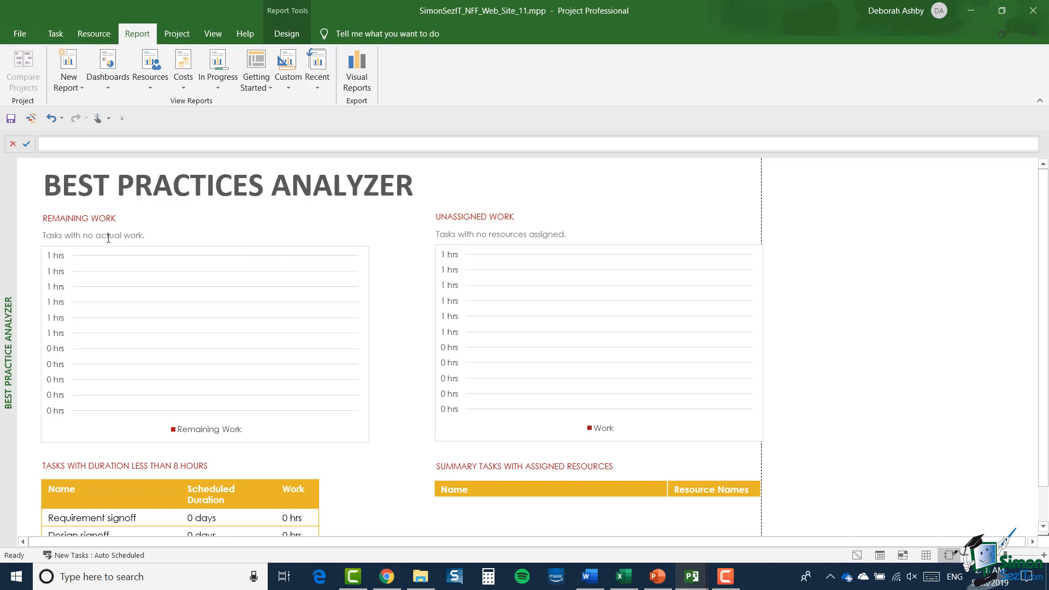
pyautogui.click(287, 34)
pyautogui.click(88, 87)
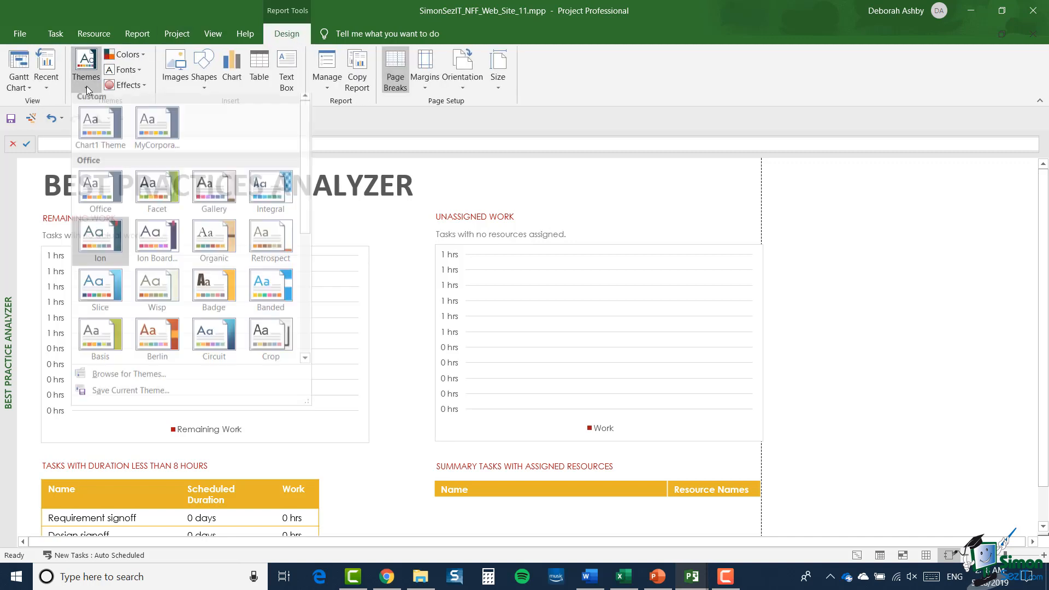
pyautogui.click(96, 198)
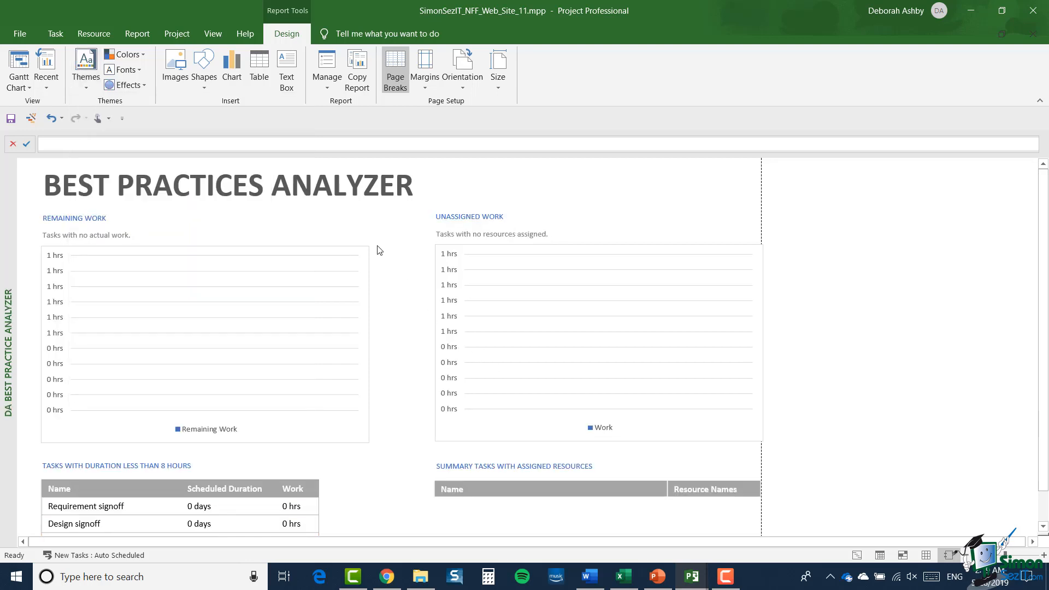
pyautogui.click(91, 86)
pyautogui.click(148, 192)
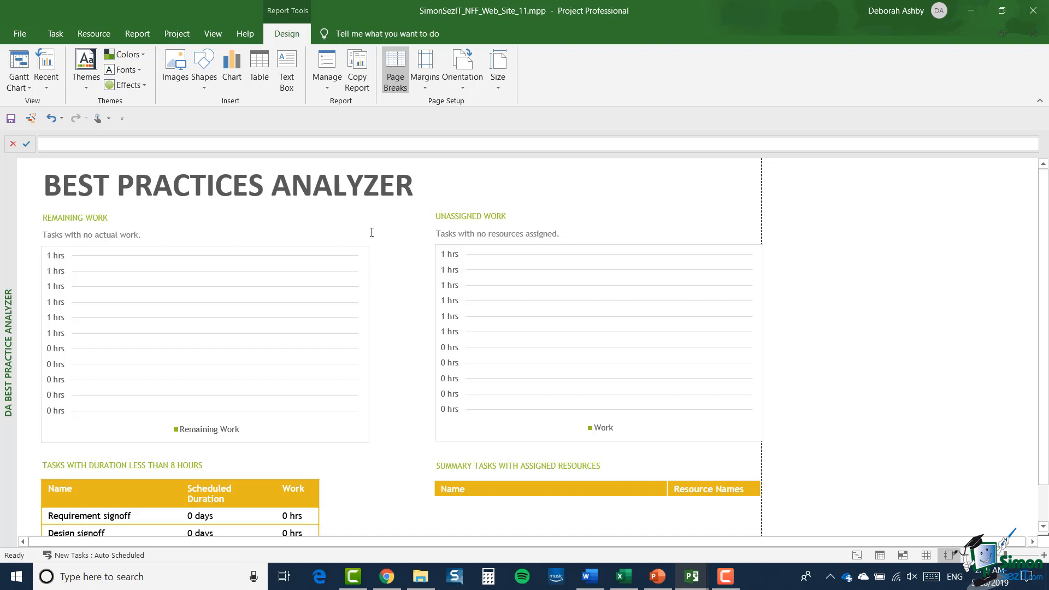
# - Fill the report's title box with a light gold theme color and reduce its height to about 0.63"
pyautogui.click(224, 188)
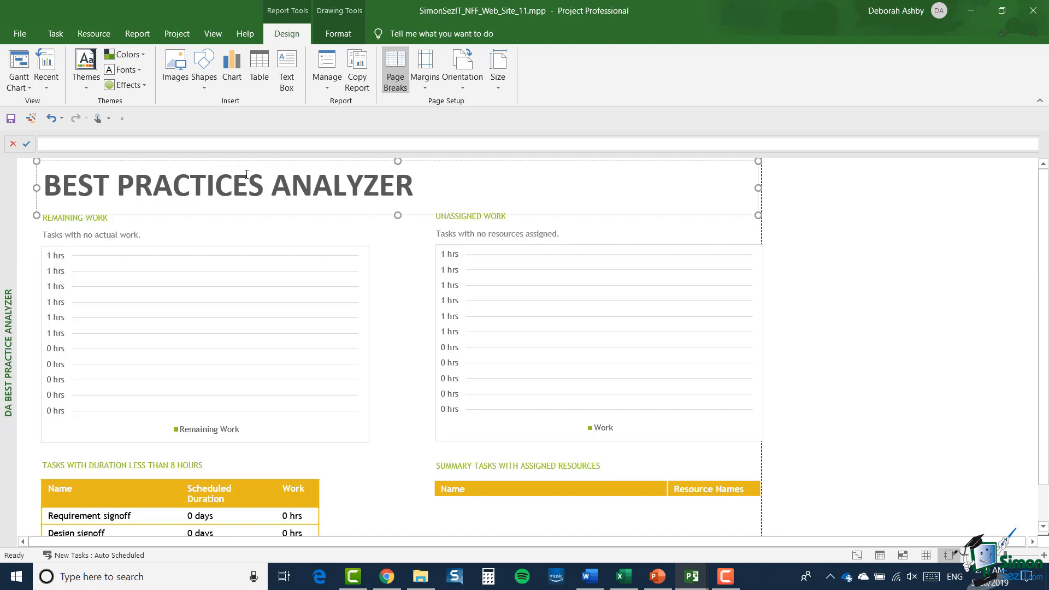
pyautogui.click(336, 36)
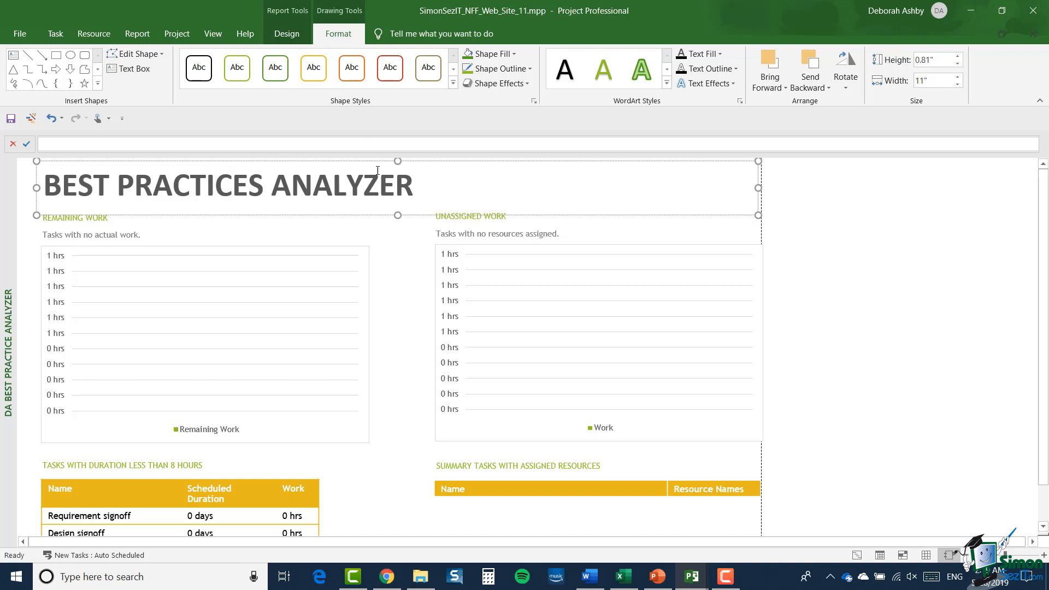
pyautogui.click(514, 54)
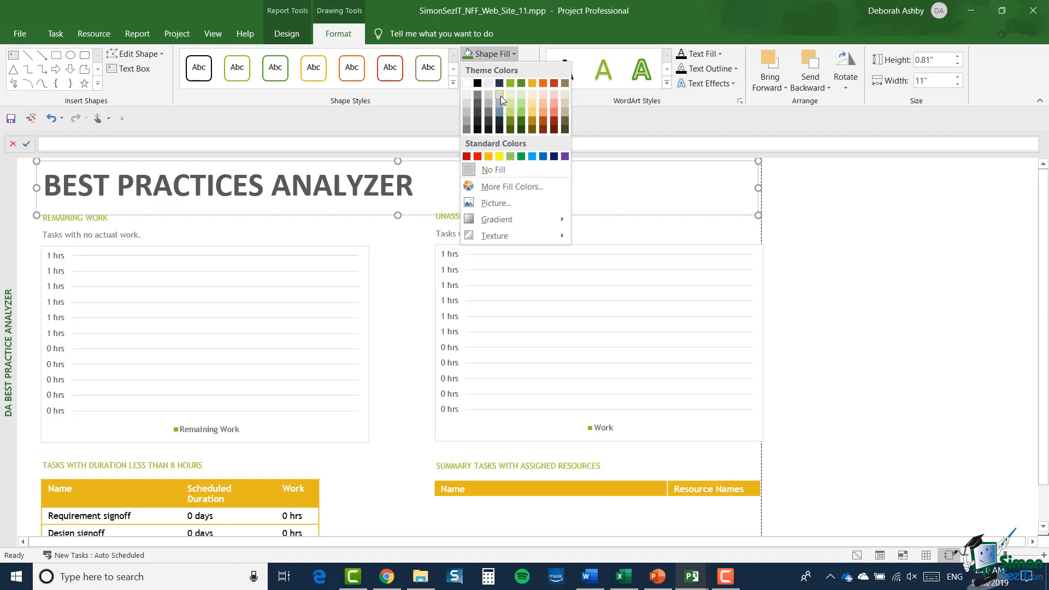
pyautogui.click(532, 94)
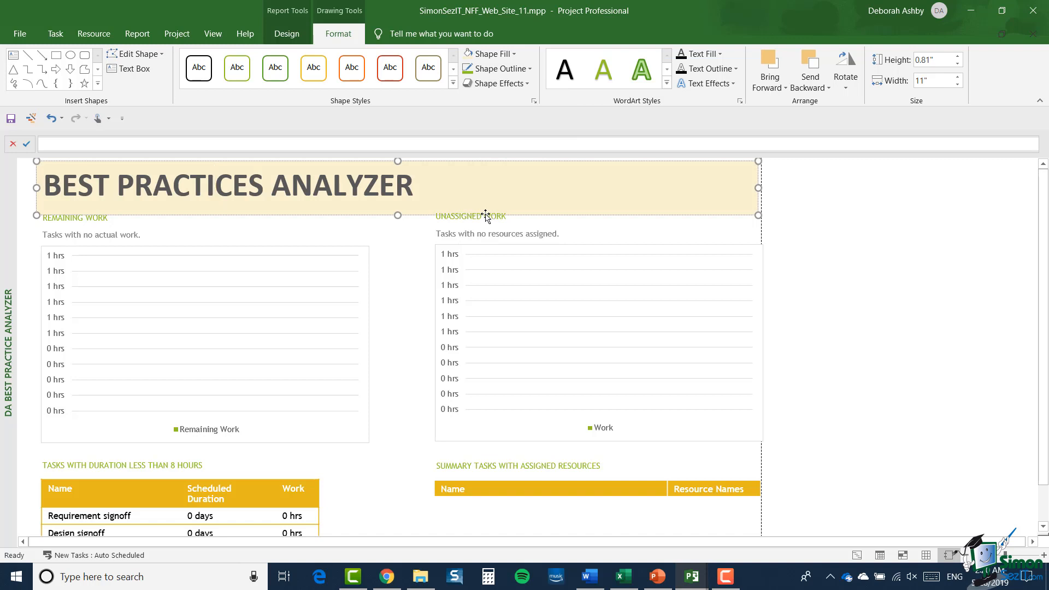
pyautogui.moveTo(397, 215); pyautogui.dragTo(397, 204)
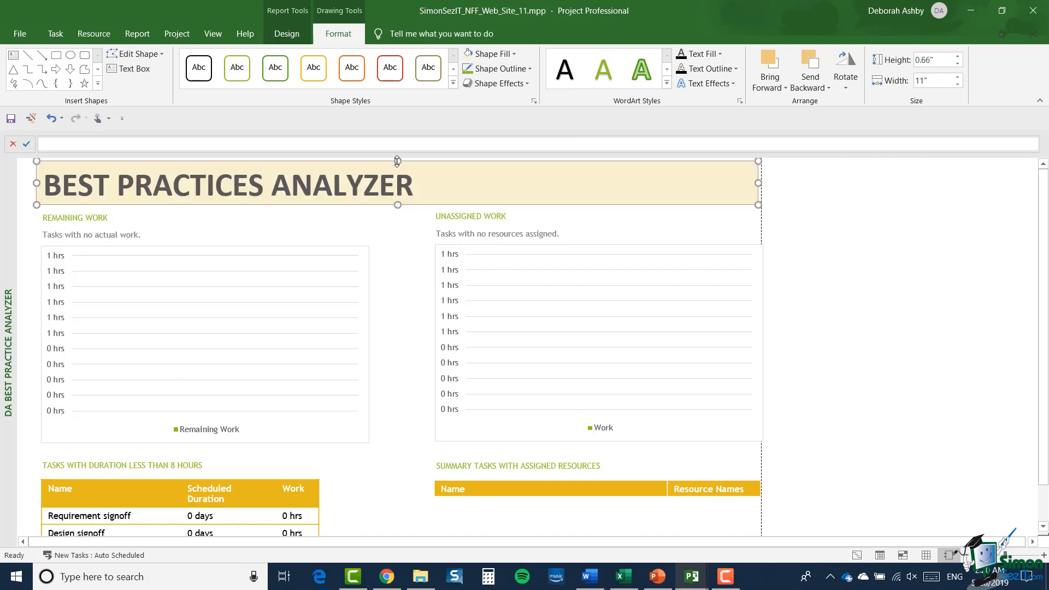
pyautogui.moveTo(398, 161); pyautogui.dragTo(397, 163)
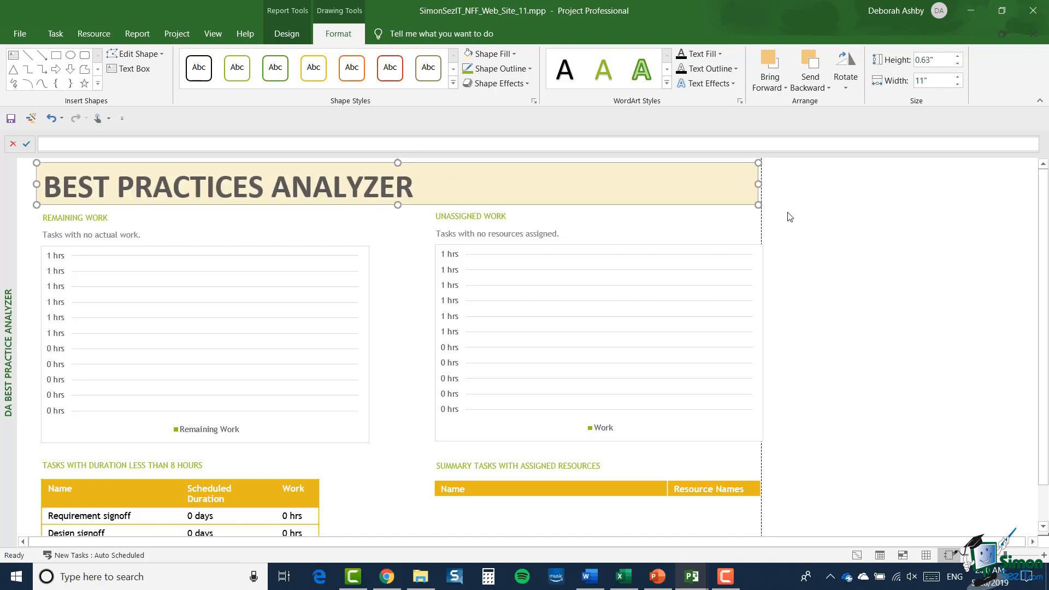
# - Color the whole BEST PRACTICES ANALYZER title text with a dark gold theme color
pyautogui.click(356, 184)
pyautogui.doubleClick(366, 188)
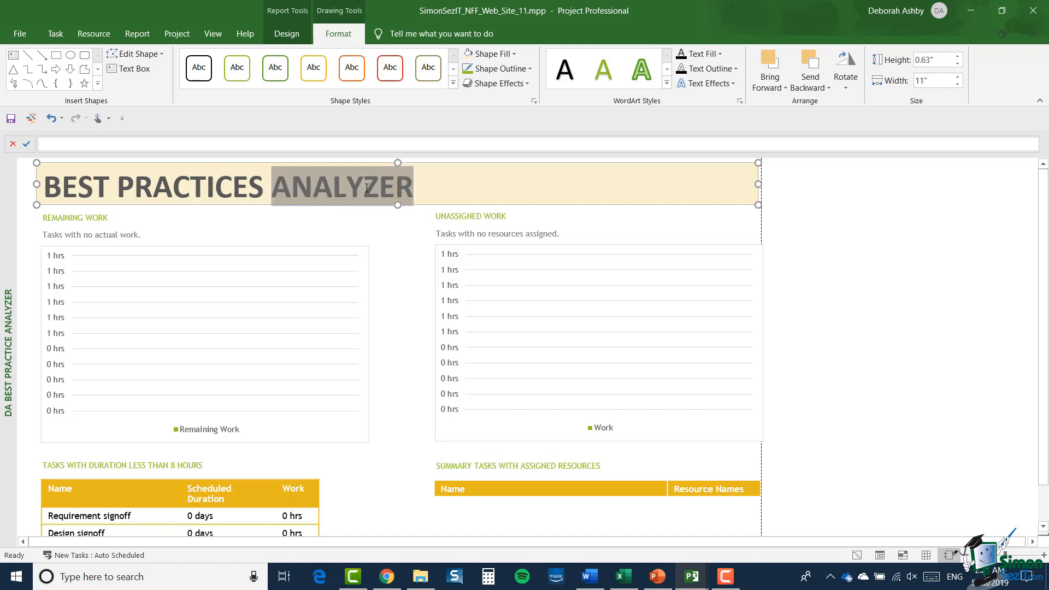
pyautogui.moveTo(366, 188); pyautogui.dragTo(46, 180)
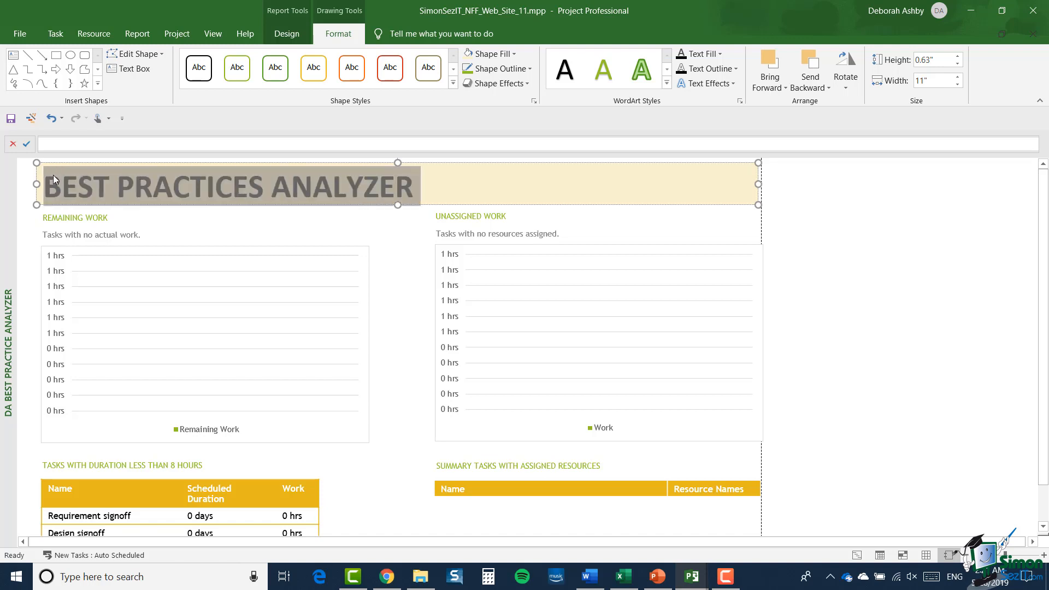
pyautogui.click(720, 53)
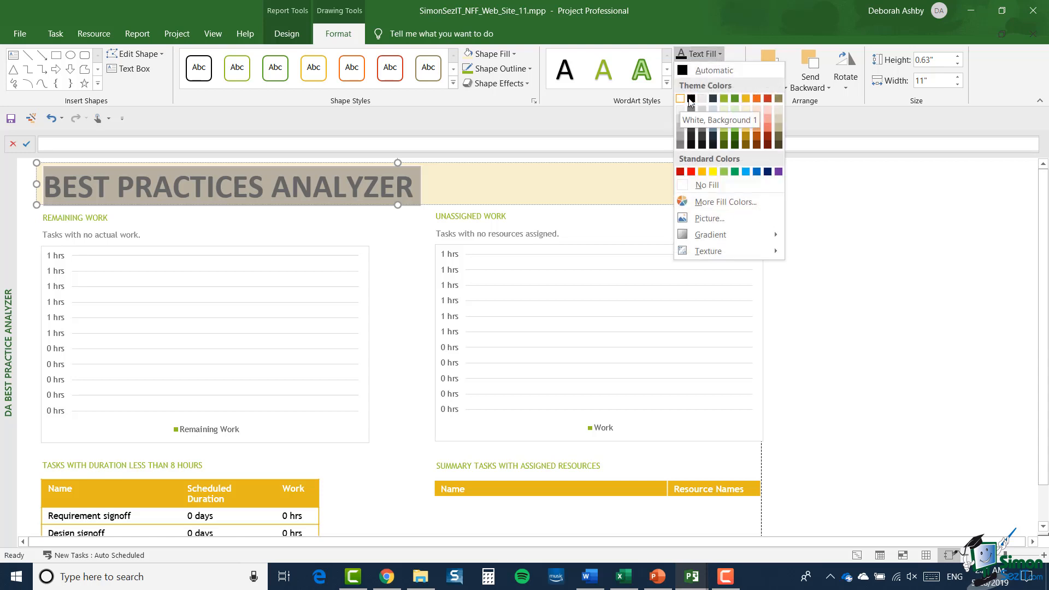
pyautogui.click(747, 140)
pyautogui.click(873, 265)
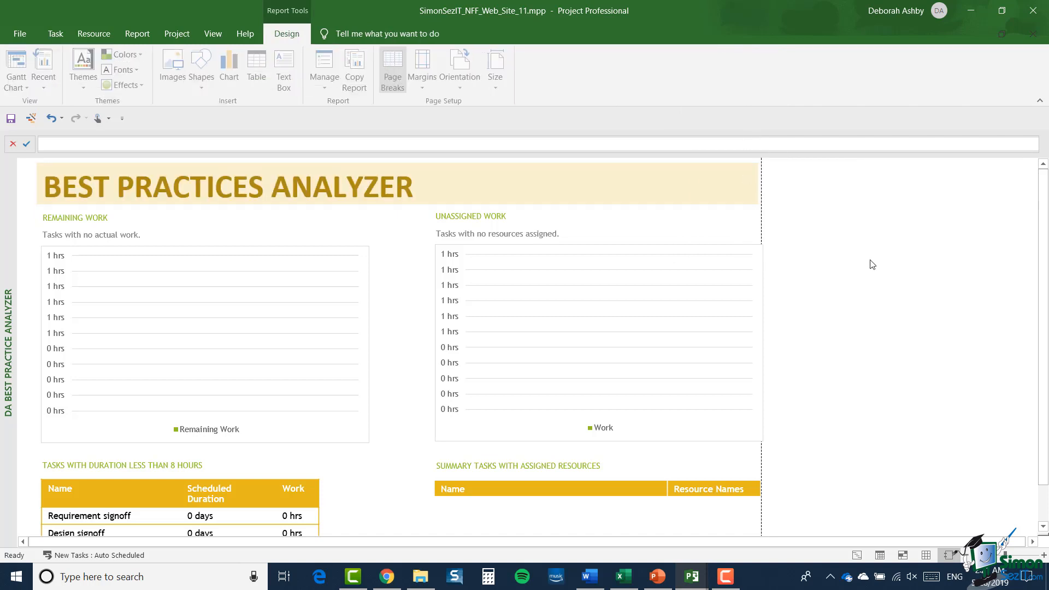
# - Center the BEST PRACTICES ANALYZER title within its box using the paragraph alignment setting
pyautogui.click(420, 185)
pyautogui.moveTo(420, 186); pyautogui.dragTo(66, 186)
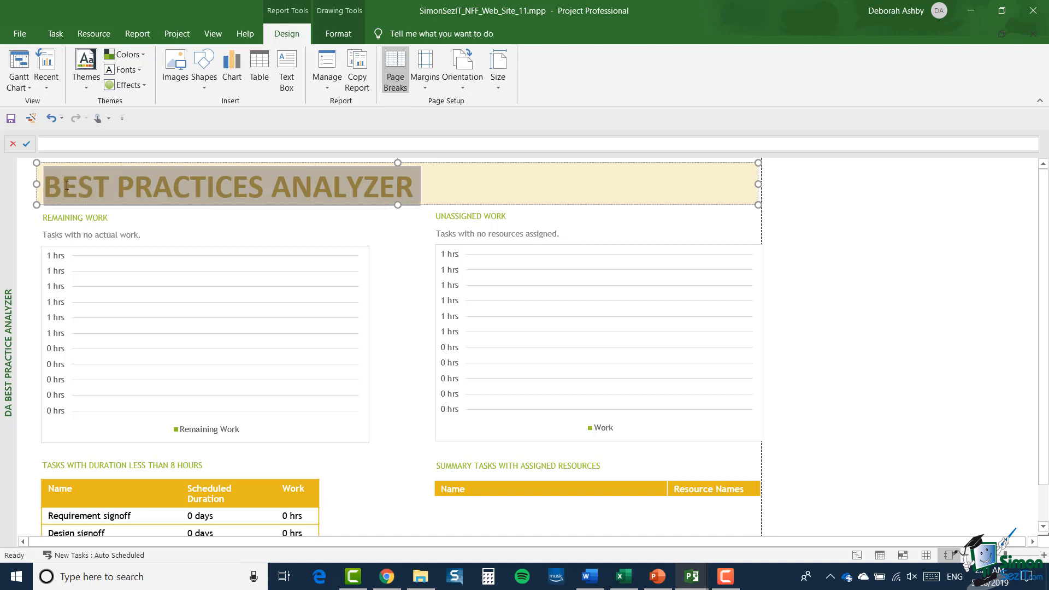
pyautogui.rightClick(272, 185)
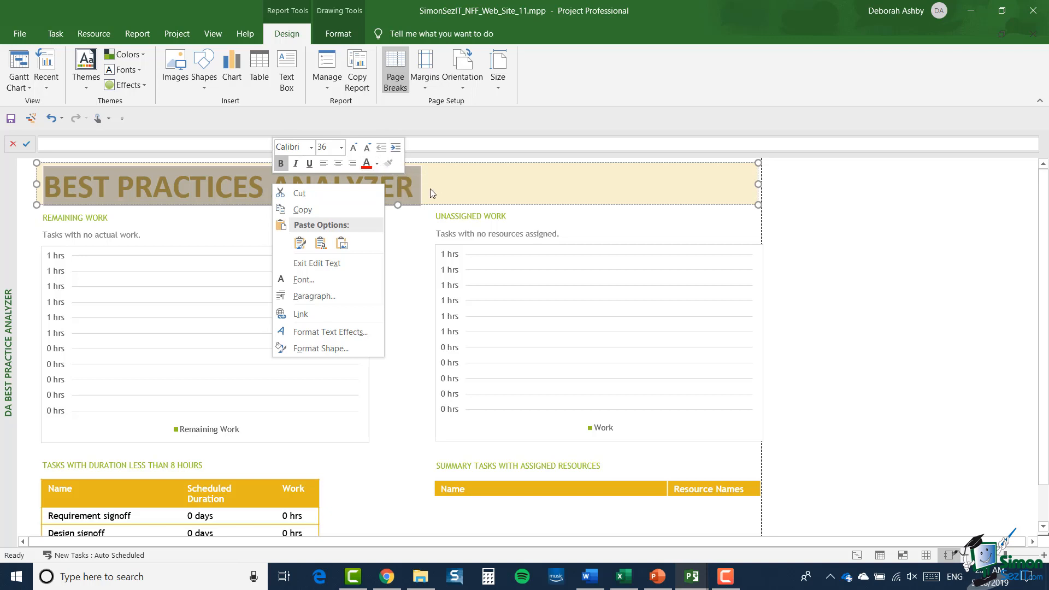
pyautogui.click(306, 296)
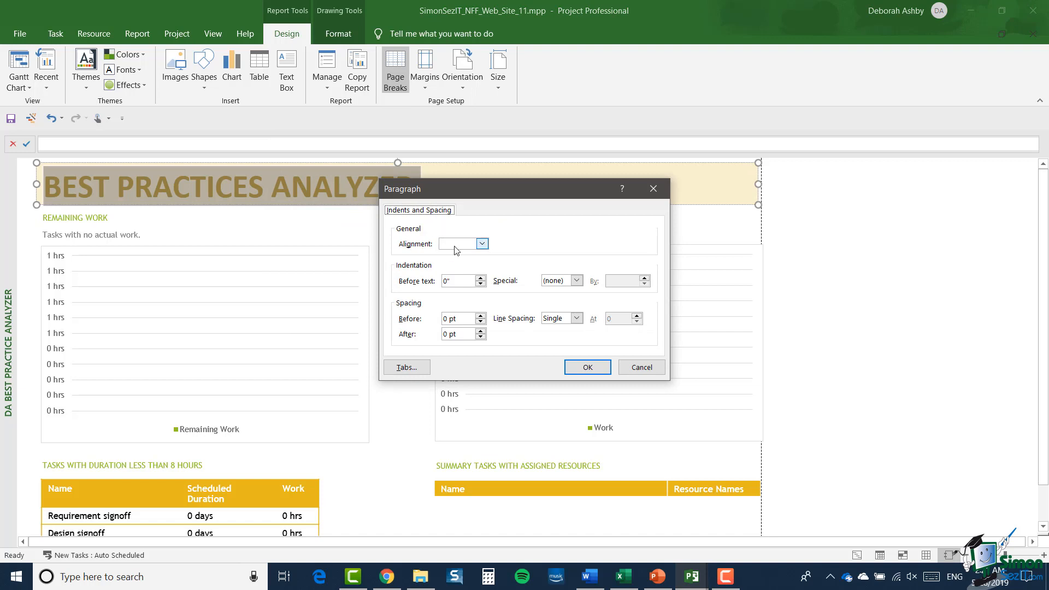
pyautogui.click(480, 245)
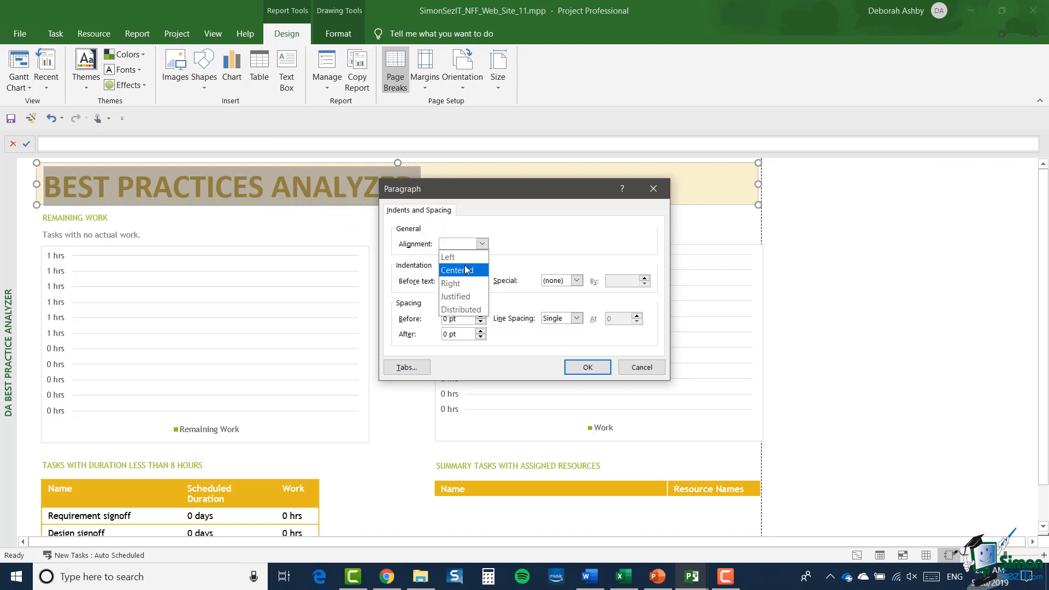
pyautogui.click(467, 267)
pyautogui.click(587, 367)
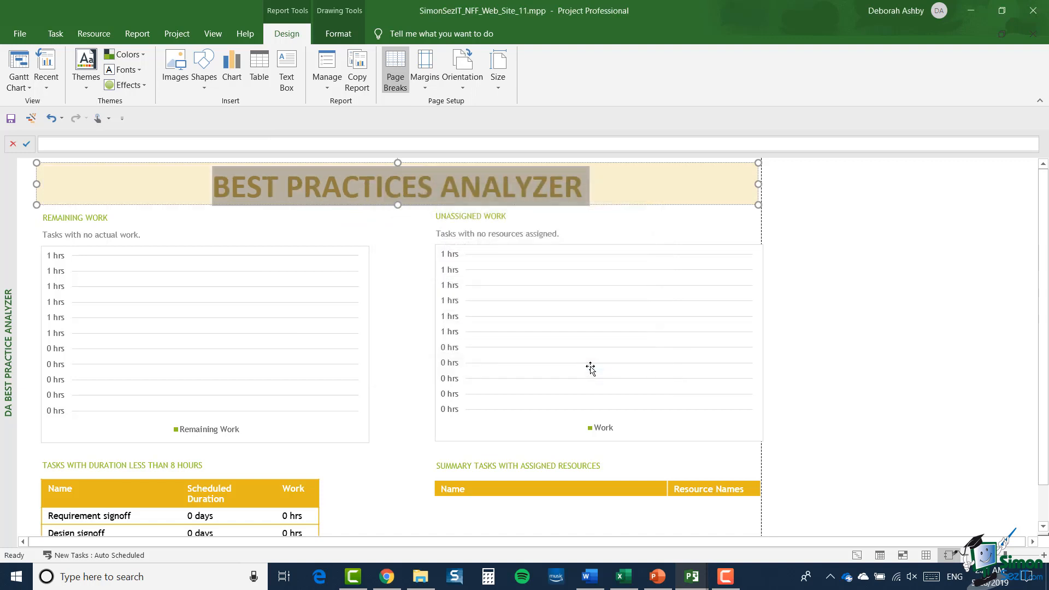
pyautogui.click(856, 305)
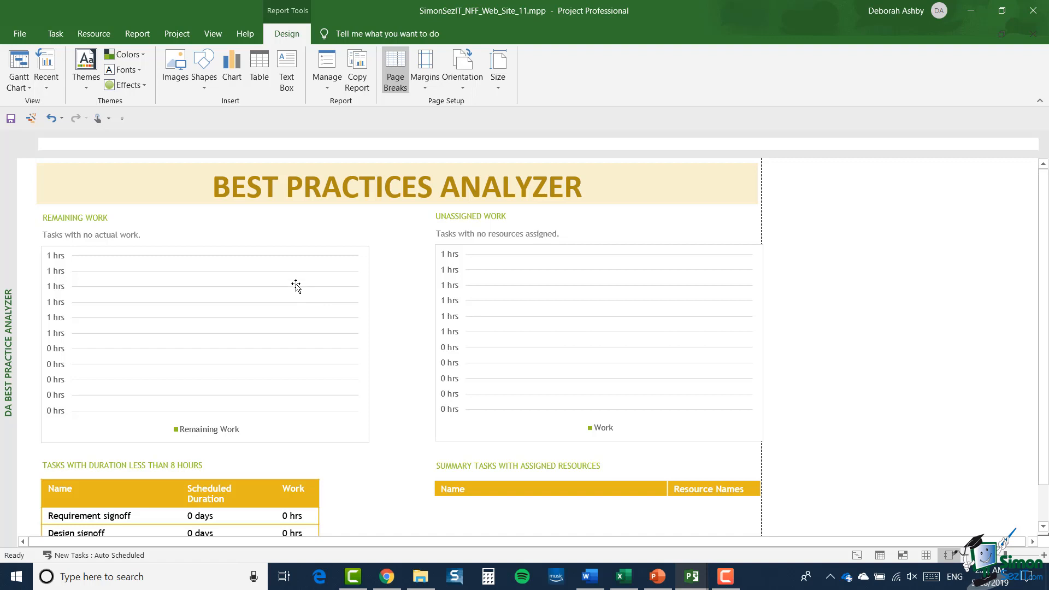
# - Review the Remaining Work chart's design, format and task field options, and switch its data from tasks to resources
pyautogui.click(301, 263)
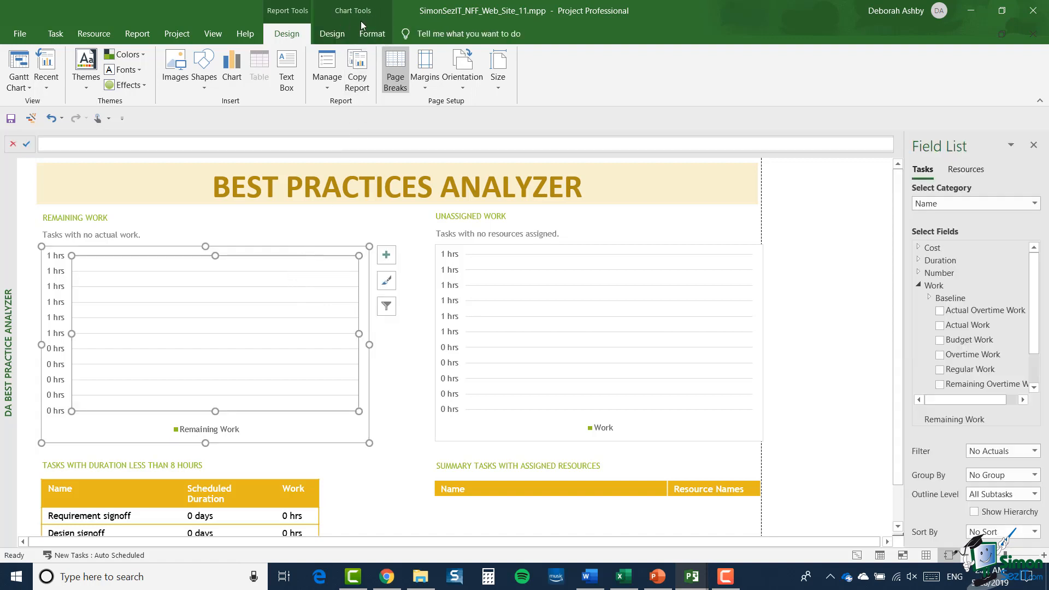
pyautogui.click(332, 36)
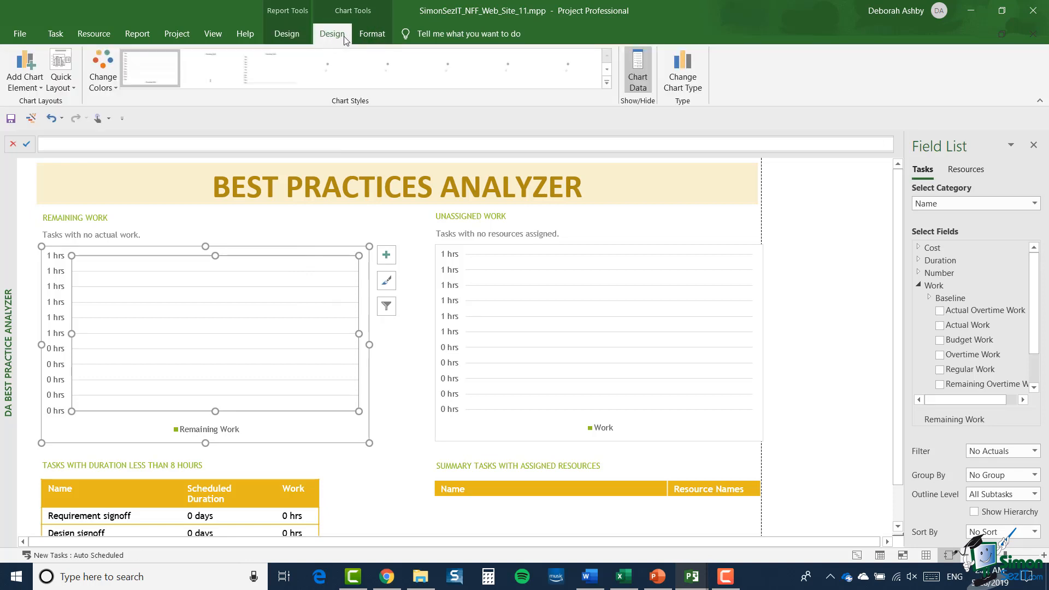
pyautogui.click(372, 35)
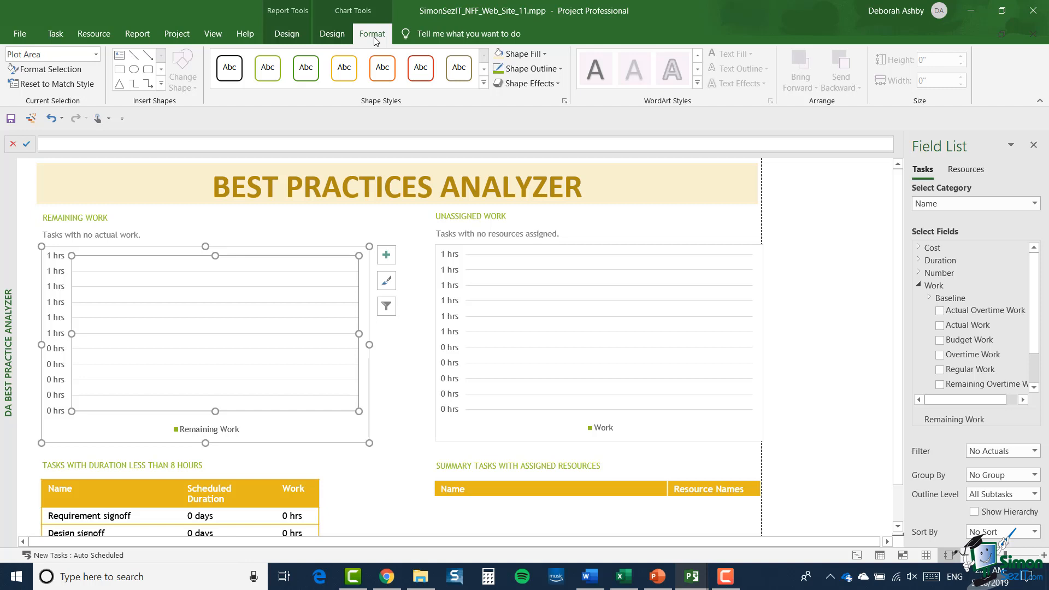
pyautogui.moveTo(1034, 288); pyautogui.dragTo(1035, 305)
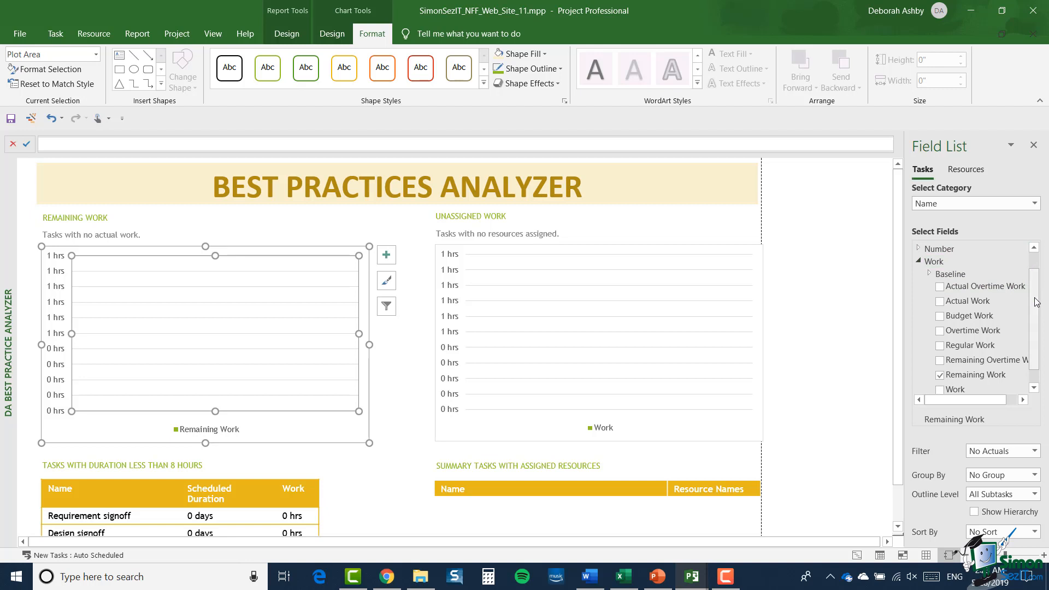
pyautogui.moveTo(1037, 302); pyautogui.dragTo(1036, 277)
pyautogui.click(965, 170)
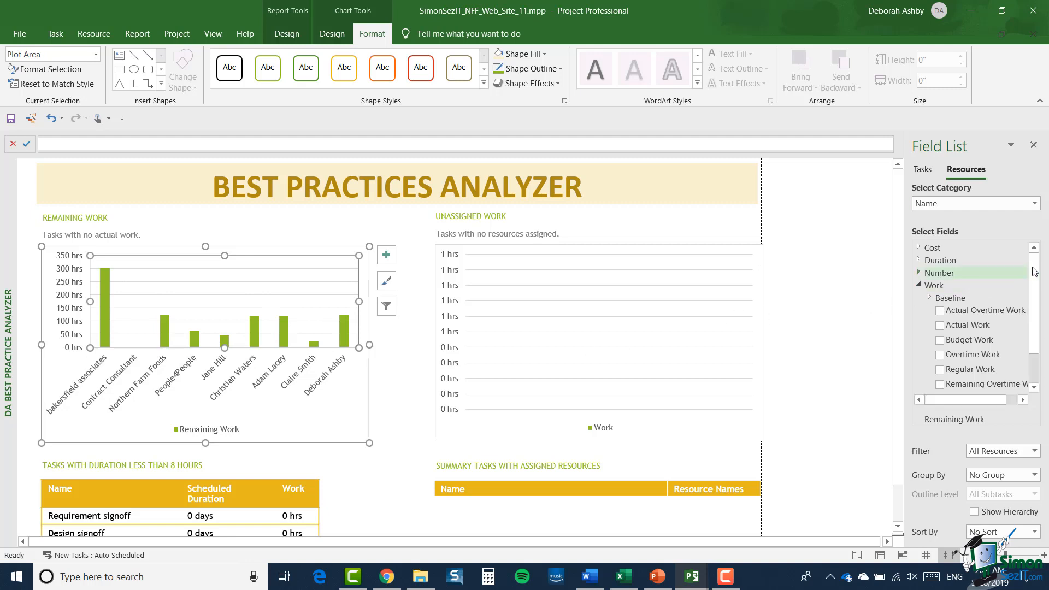
# - Try plotting Budget Work instead of Remaining Work in the resource chart, and restore the Remaining Work field
pyautogui.moveTo(1036, 270); pyautogui.dragTo(1036, 312)
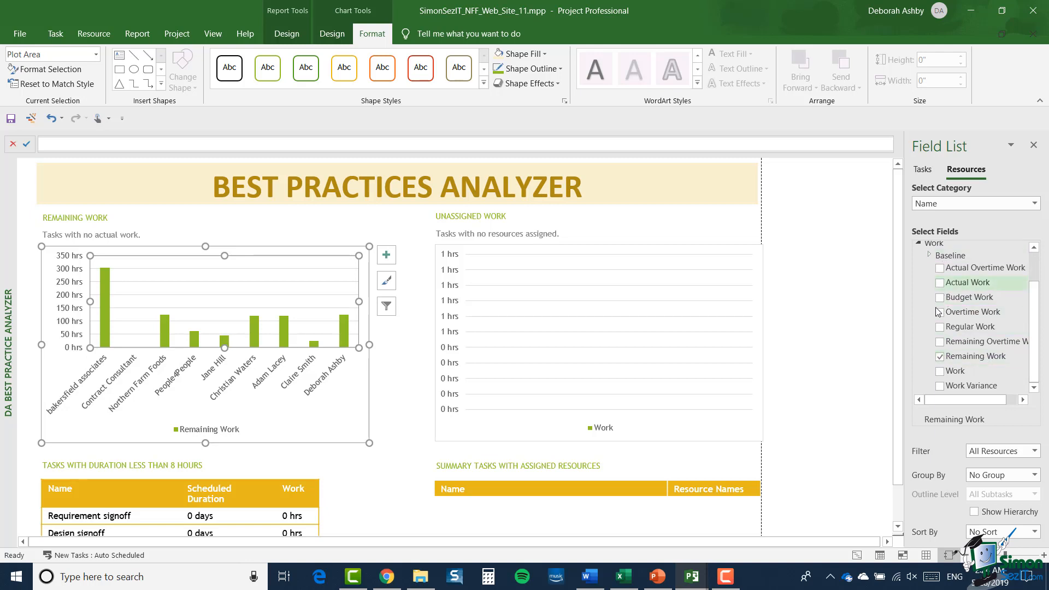
pyautogui.click(939, 357)
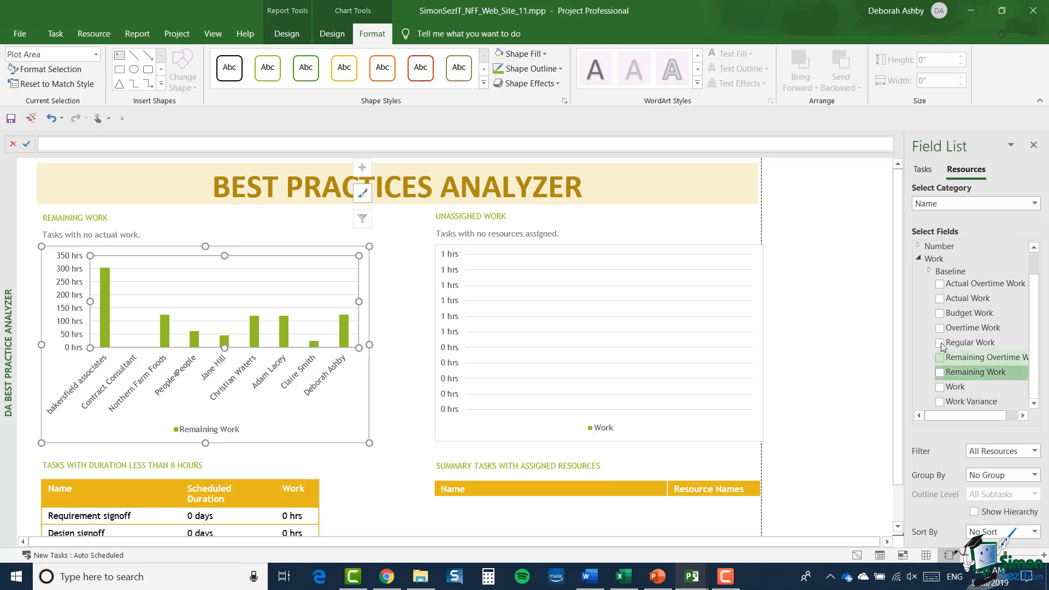
pyautogui.click(940, 314)
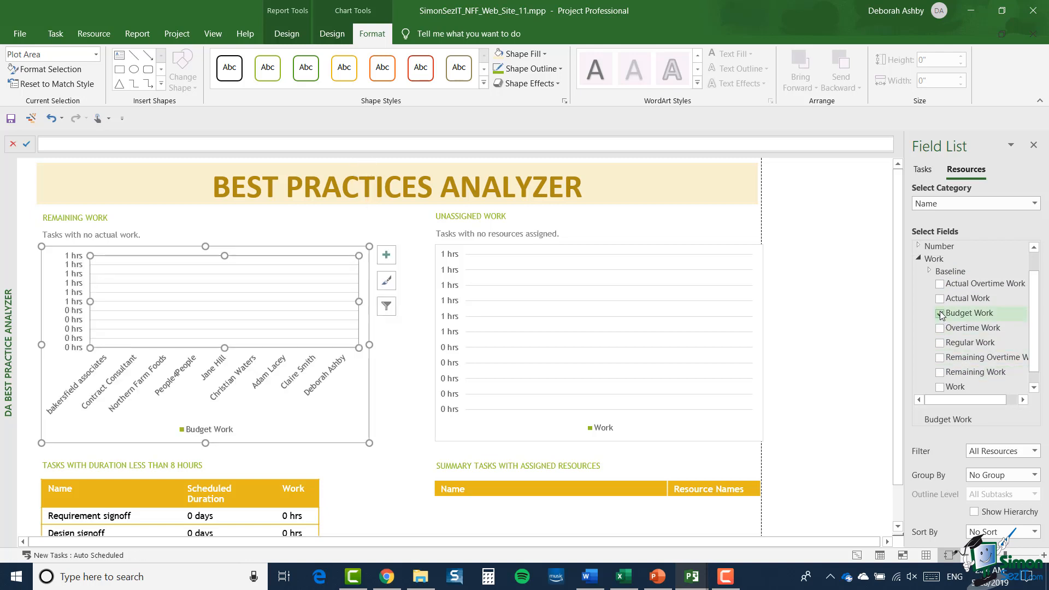
pyautogui.click(940, 314)
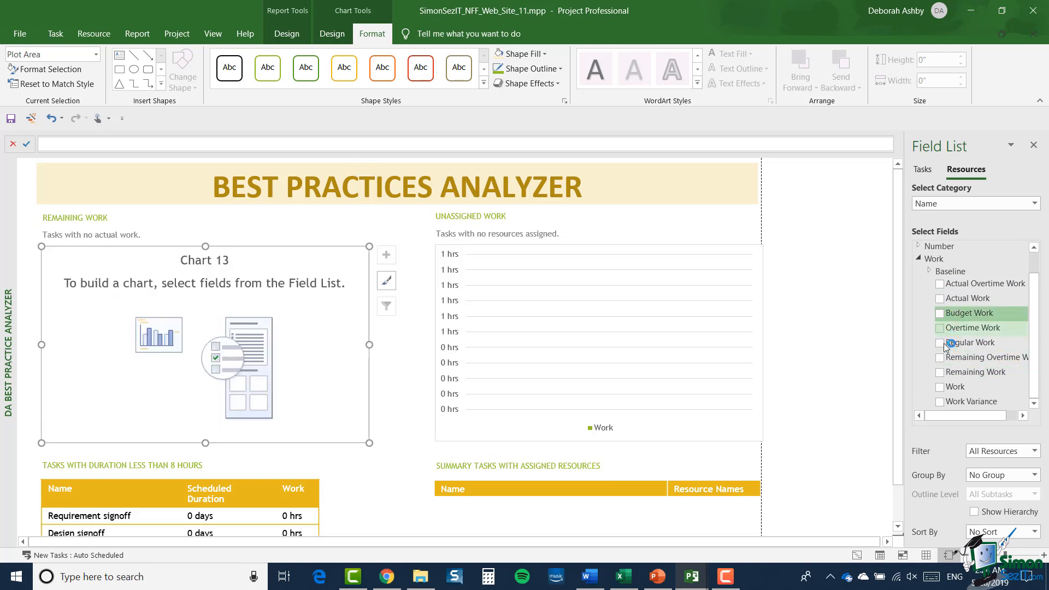
pyautogui.click(940, 373)
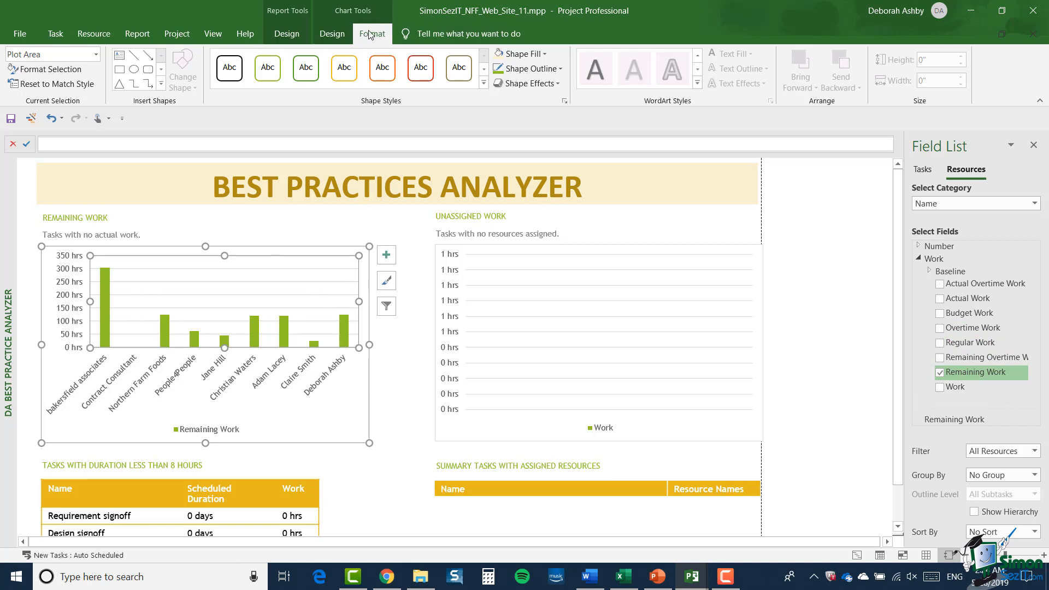
# - Examine the Remaining Work bars, the Unassigned Work chart, and the design, layout and field options of the table of tasks under 8 hours
pyautogui.click(106, 297)
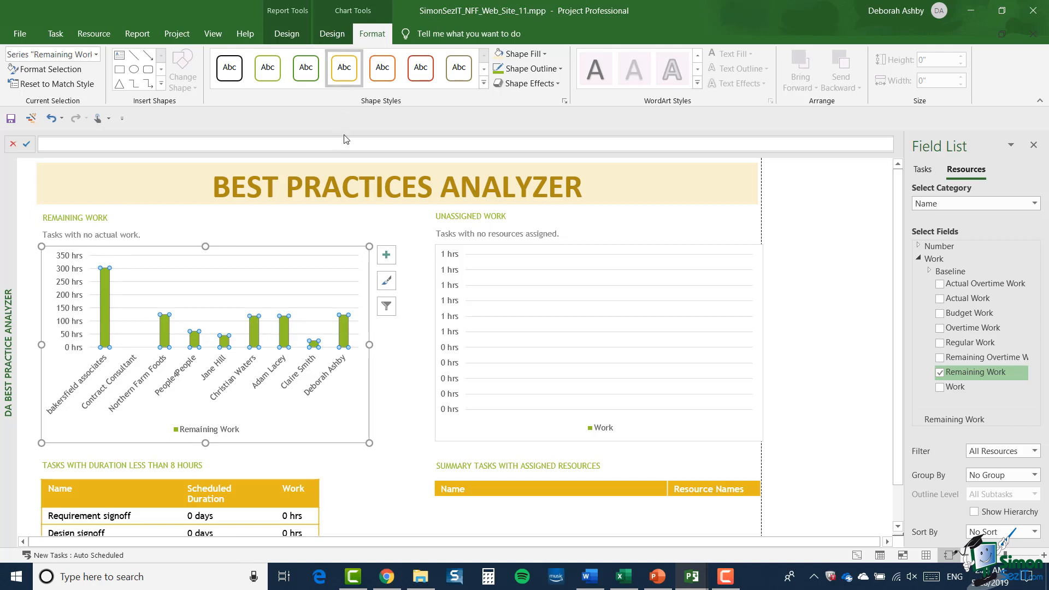
pyautogui.click(561, 263)
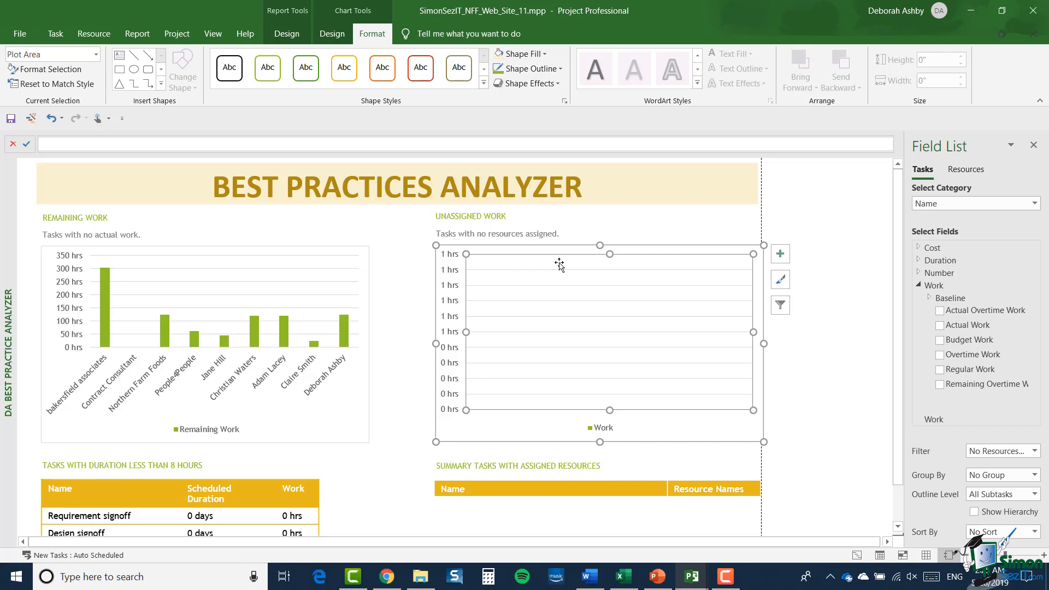
pyautogui.scroll(-1, 915, 361)
pyautogui.scroll(-1, 316, 464)
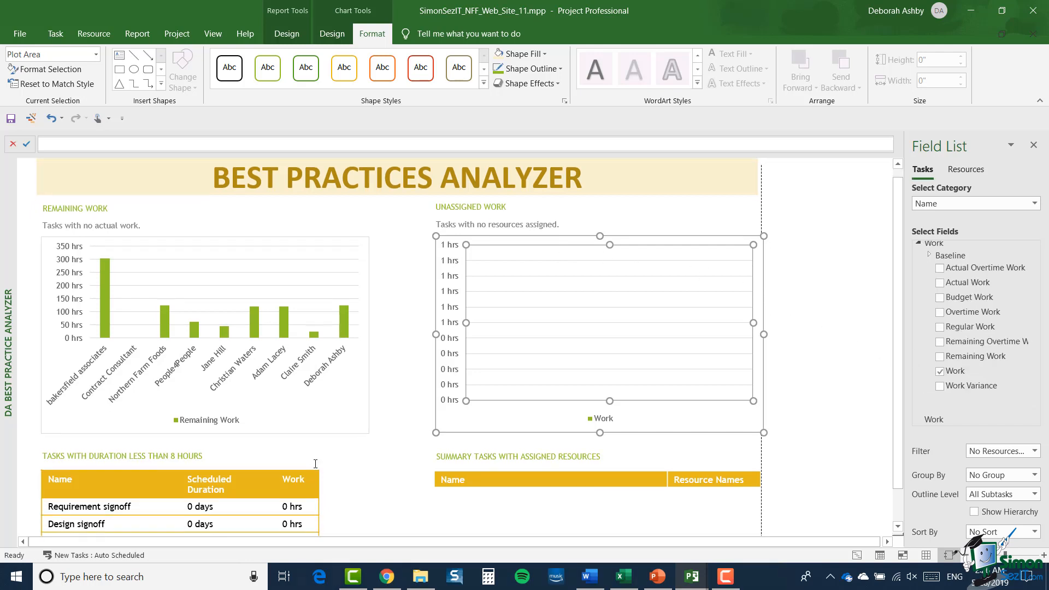
pyautogui.scroll(-1, 316, 464)
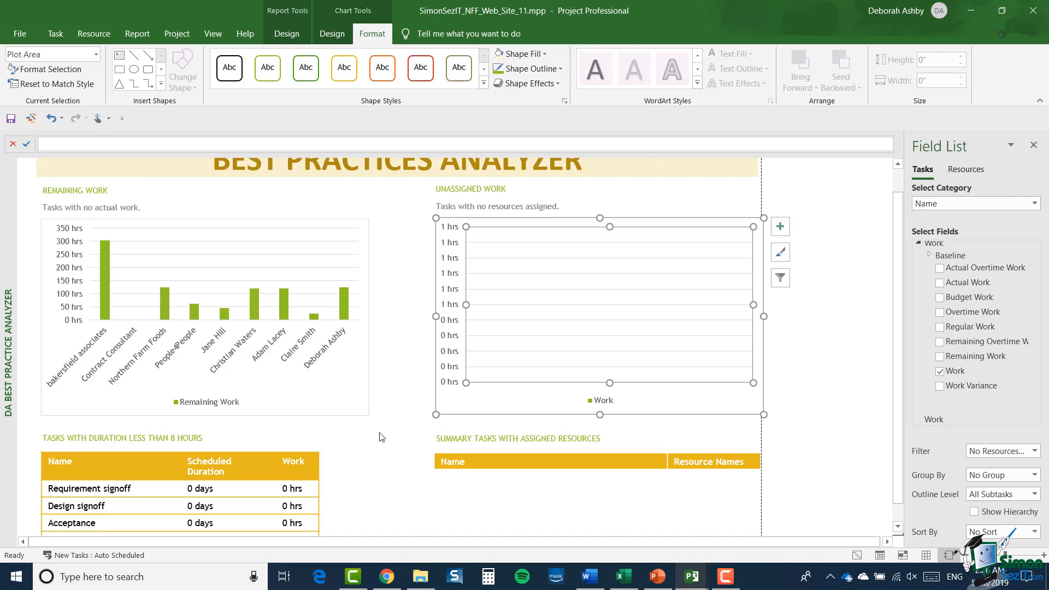
pyautogui.click(264, 471)
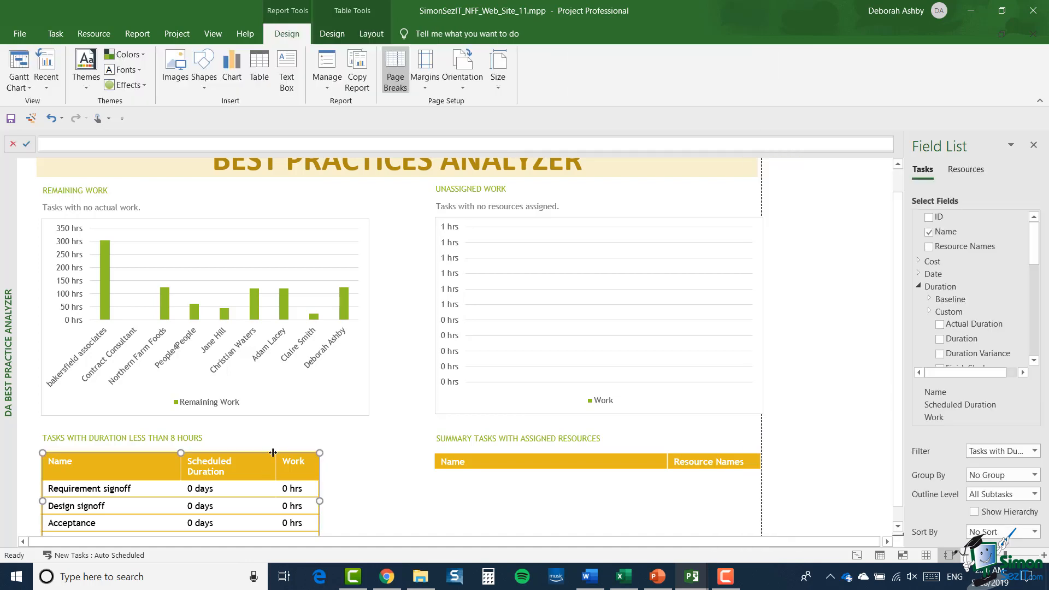
pyautogui.click(323, 39)
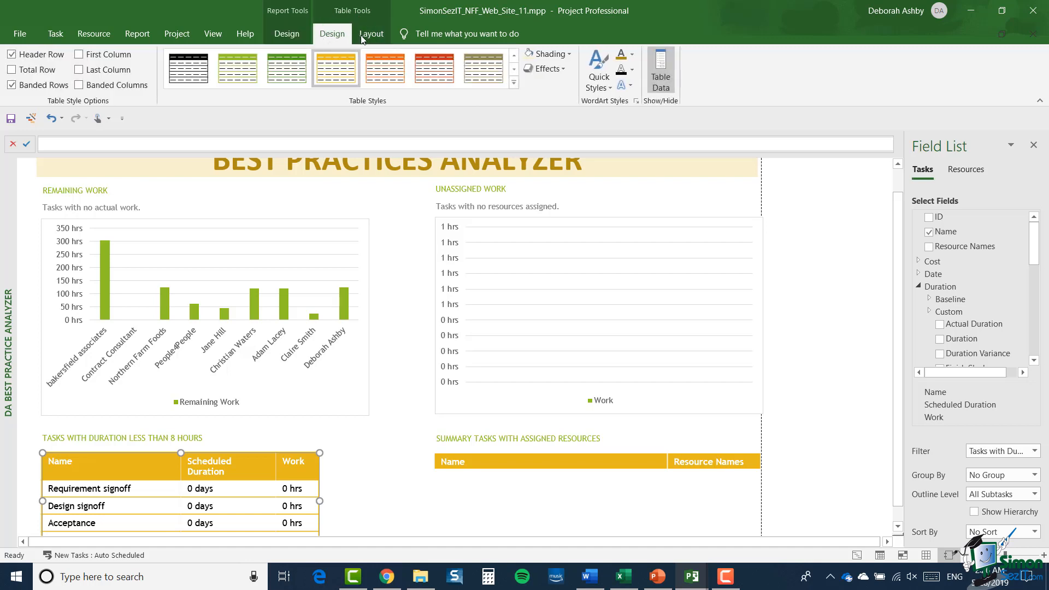
pyautogui.click(363, 37)
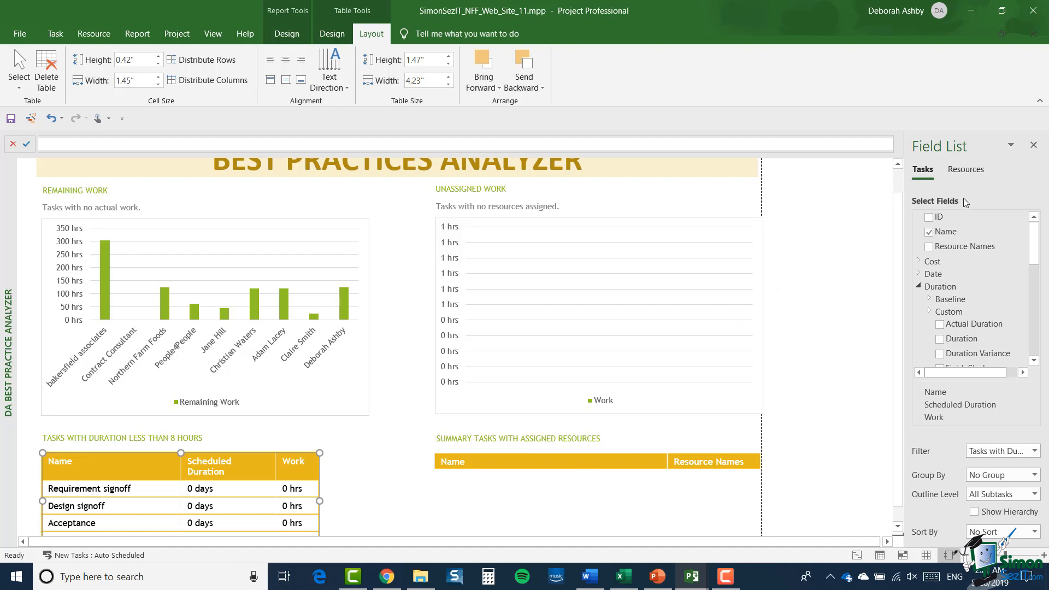
pyautogui.moveTo(1030, 240); pyautogui.dragTo(1033, 288)
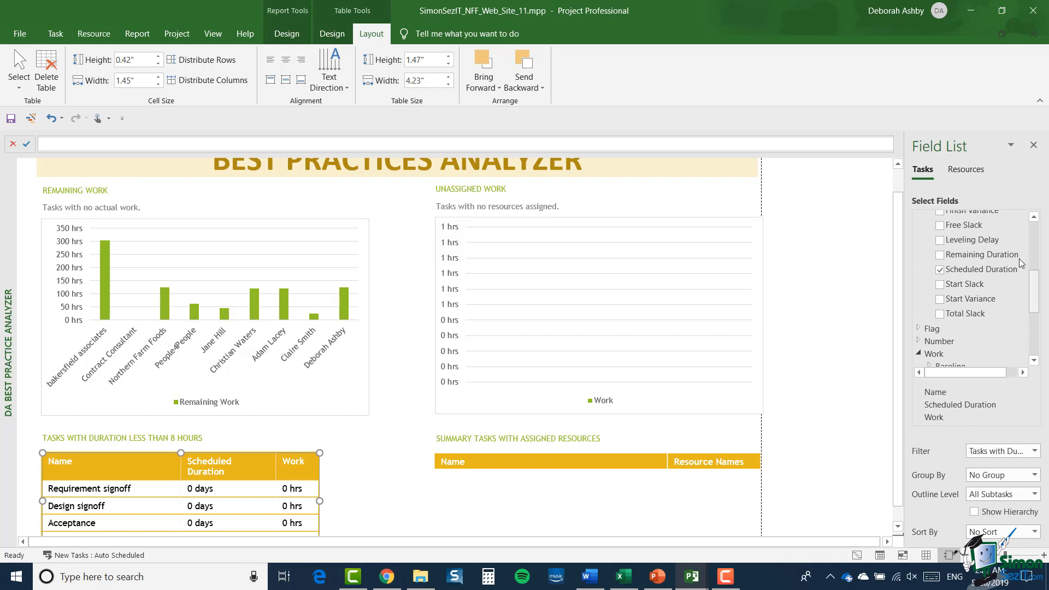